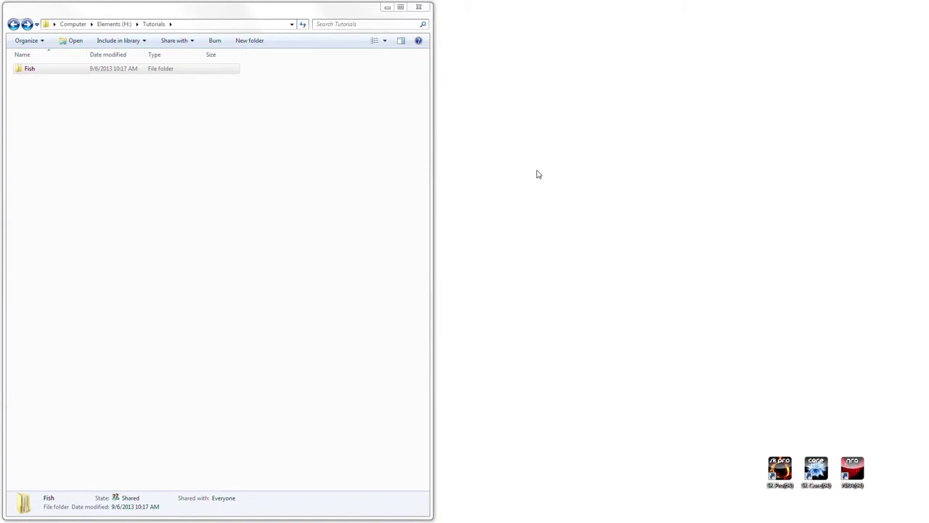
Open the stereo calibration wizard from SK Core in an enlarged window and accept a chessboard of 9 by 12 squares at 20 mm.
double_click(819, 471)
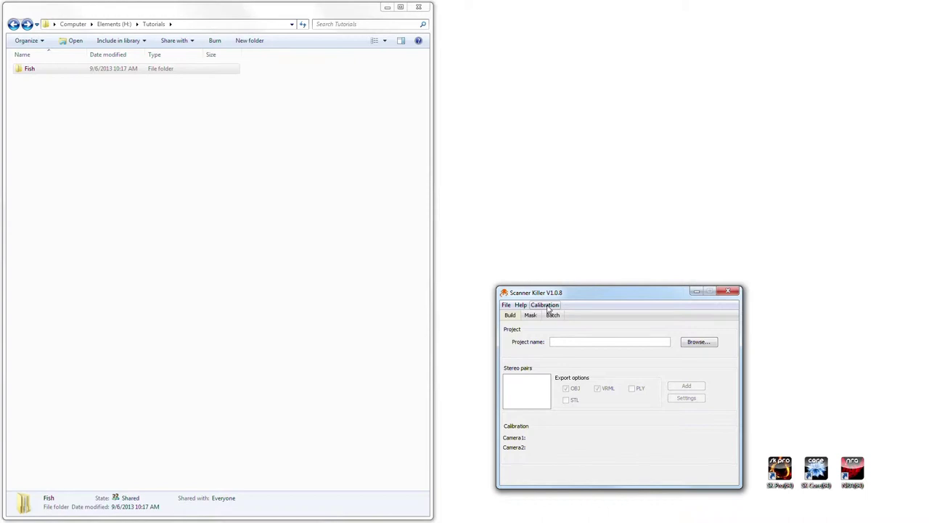
left_click(546, 305)
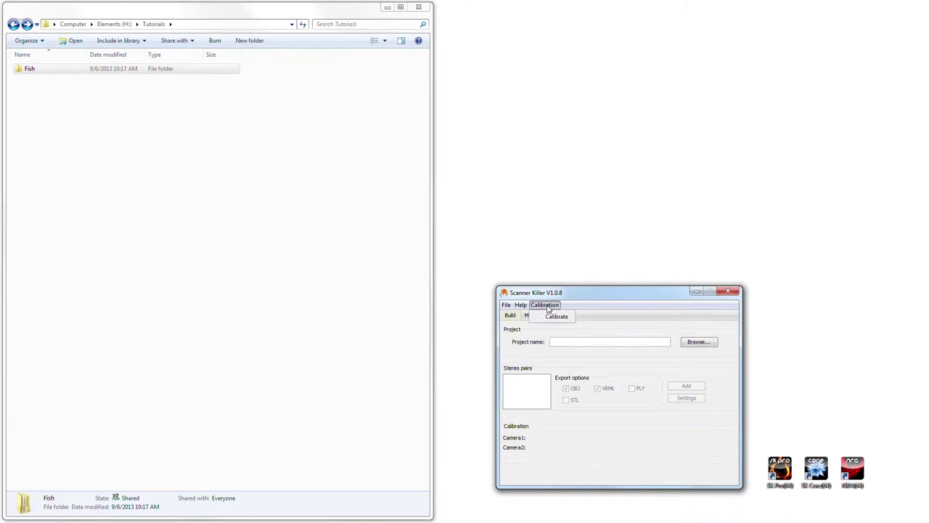
left_click(557, 318)
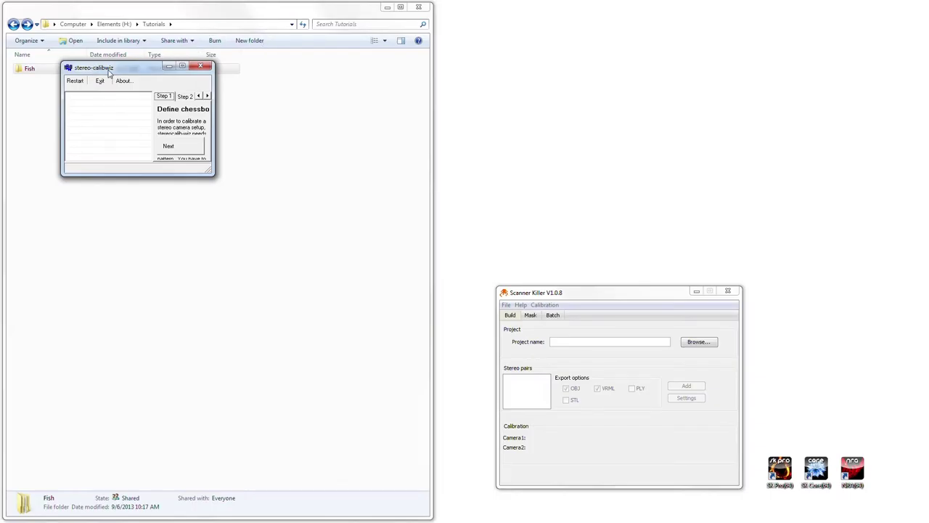
left_click_drag(171, 67, 551, 14)
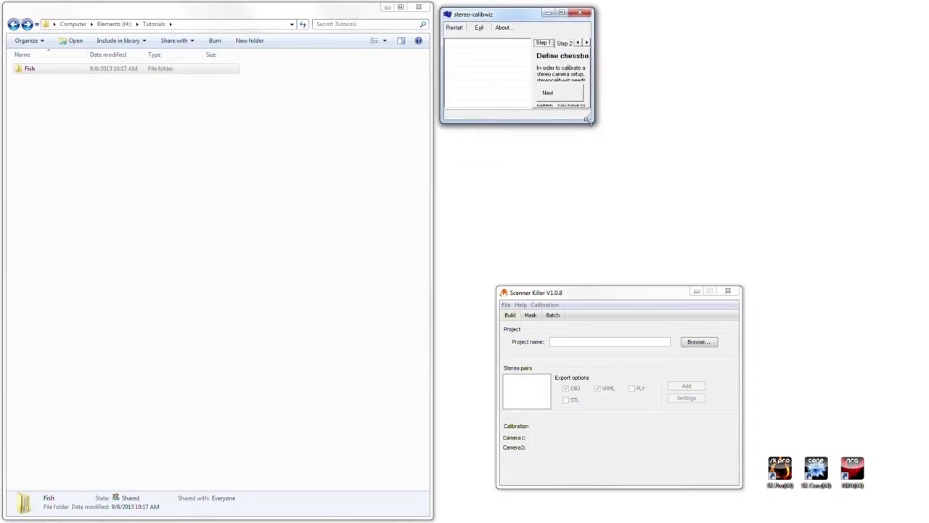
left_click_drag(590, 121, 911, 510)
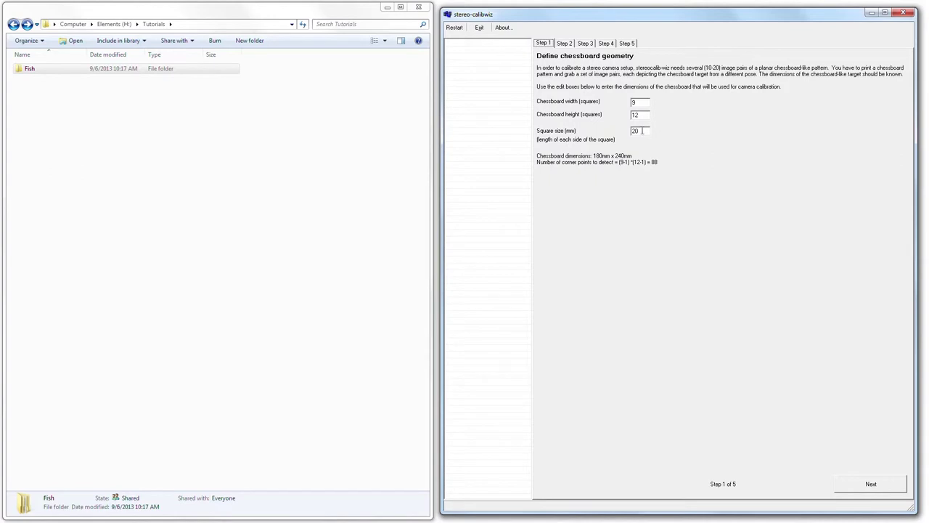
left_click(637, 132)
left_click(872, 484)
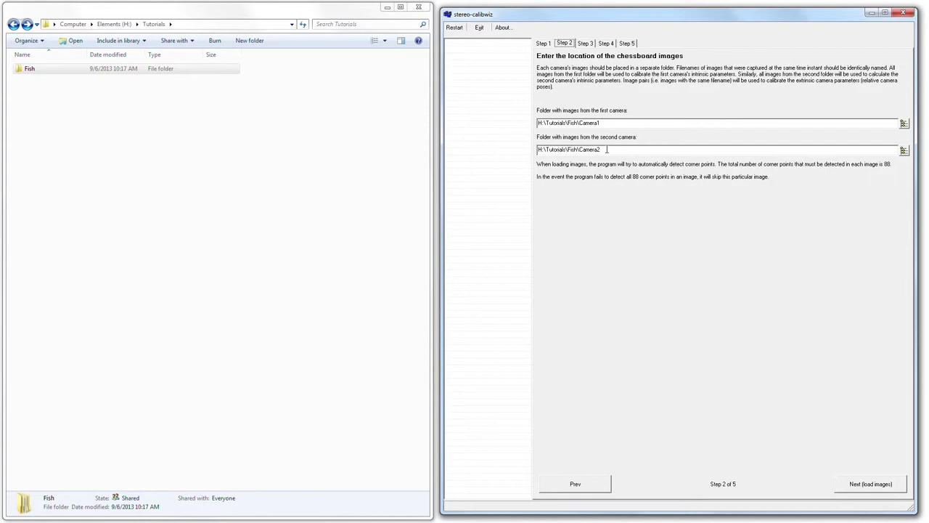
Examine the first camera's chessboard photos in the Fish project's Camera1 folder with large previews, comparing the board poses in L_01 to L_06.
left_click(18, 71)
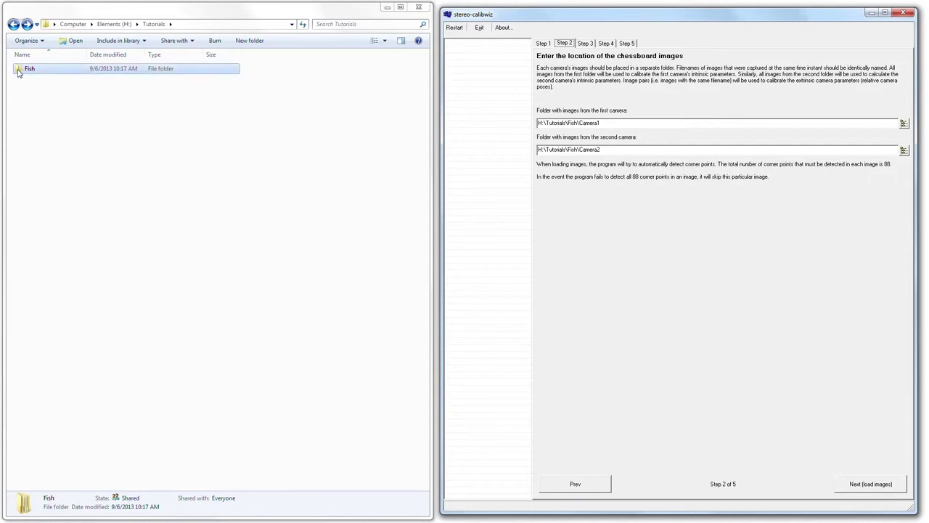
double_click(19, 71)
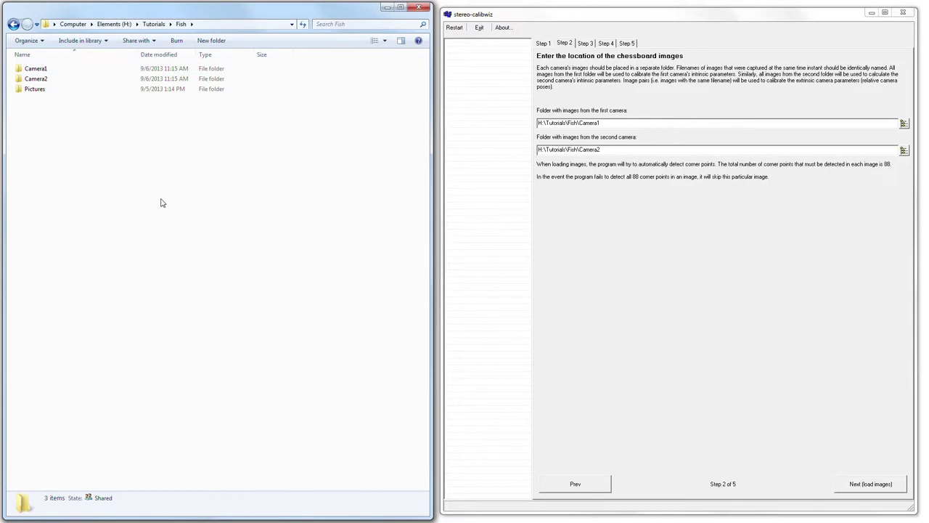
double_click(20, 70)
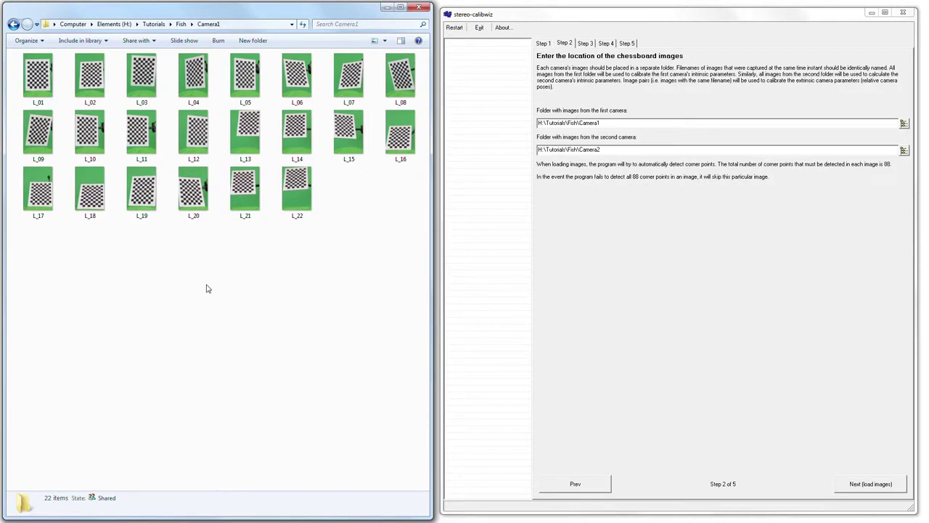
left_click(59, 79)
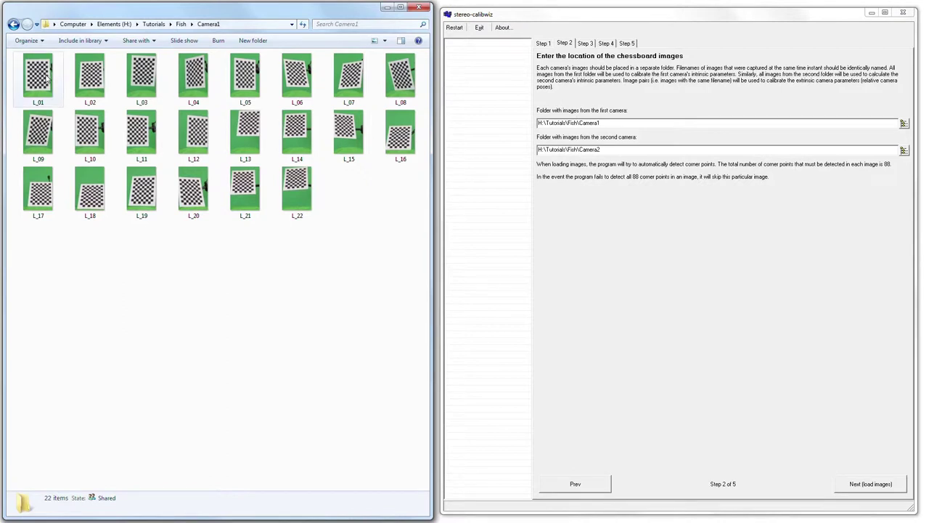
left_click(401, 42)
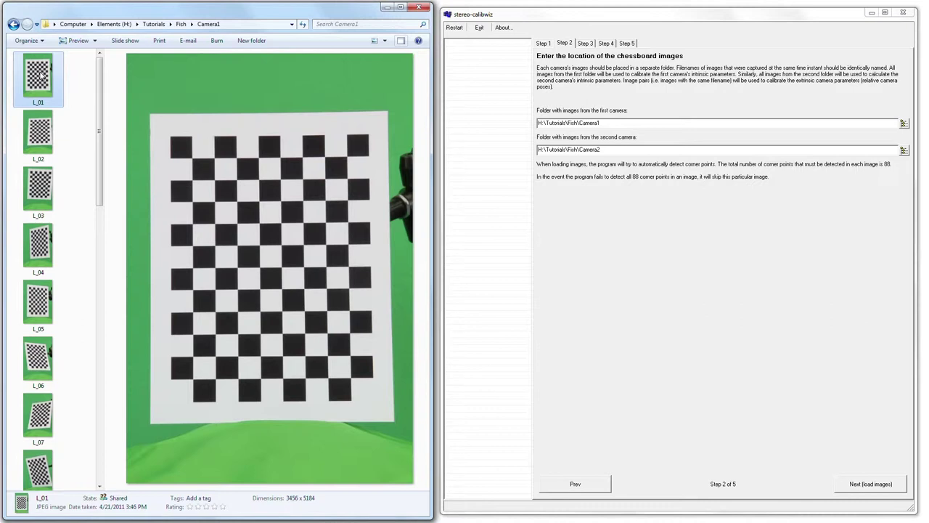
left_click(42, 116)
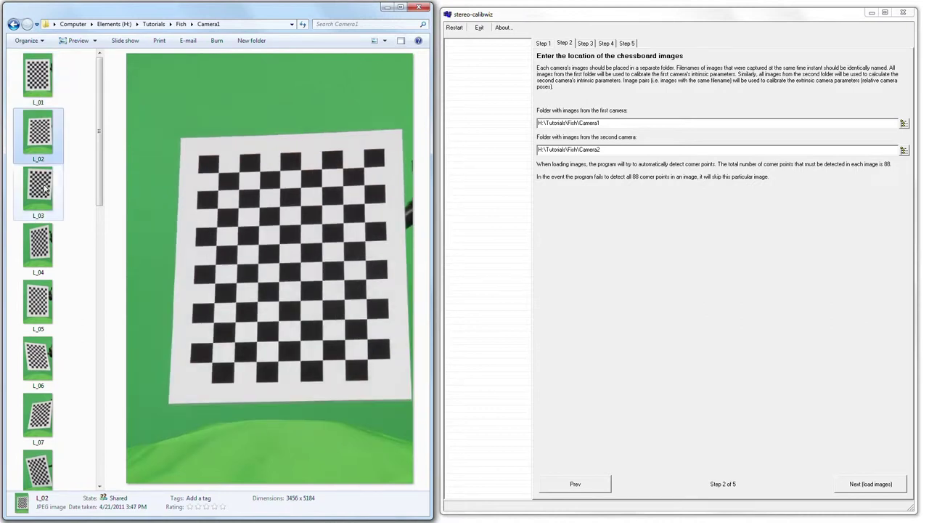
left_click(45, 190)
left_click(45, 253)
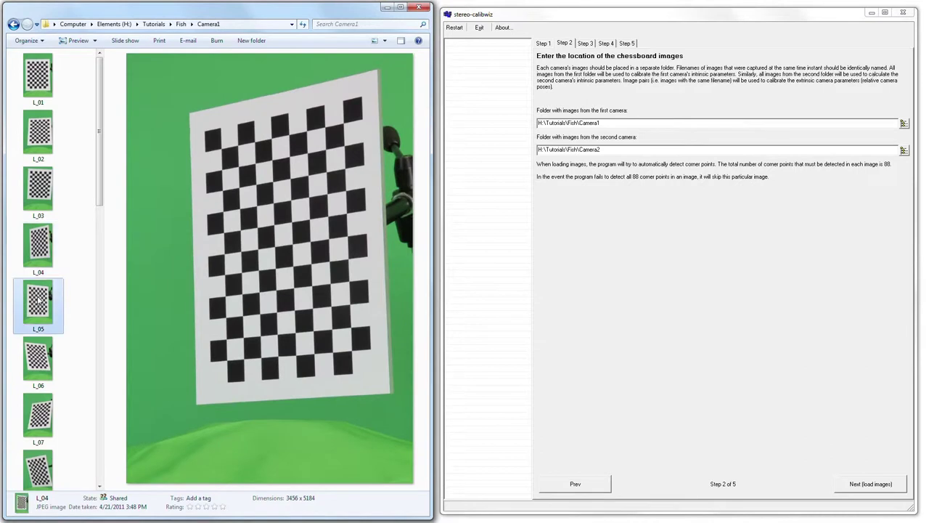
left_click(44, 365)
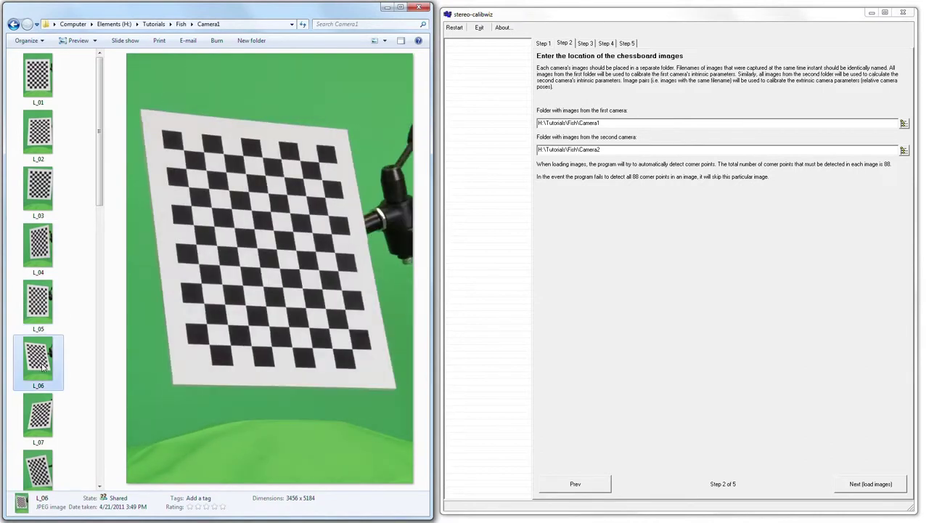
left_click(40, 77)
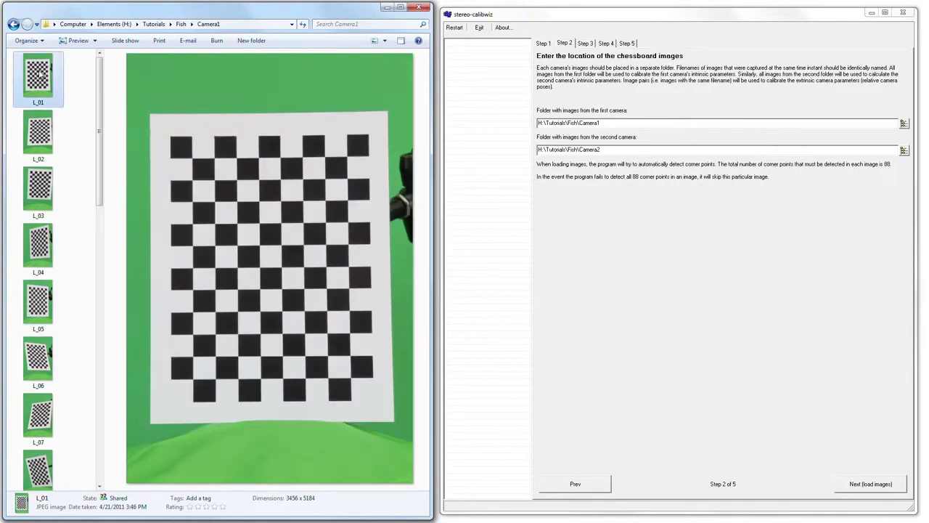
Set the first camera's image folder to the copied path H:\Tutorials\Fish\Camera1 and load the images of both cameras.
left_click(237, 27)
key("ctrl+c")
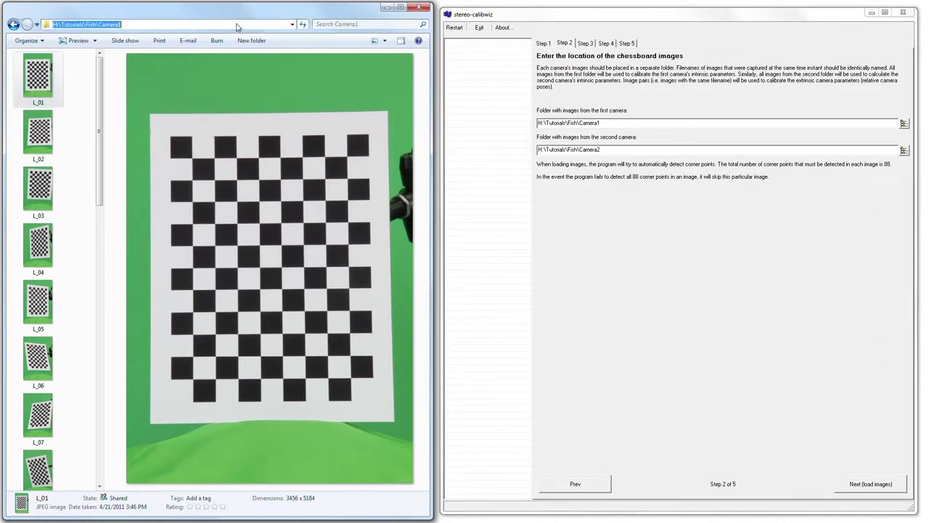
left_click(606, 123)
key("ctrl+a")
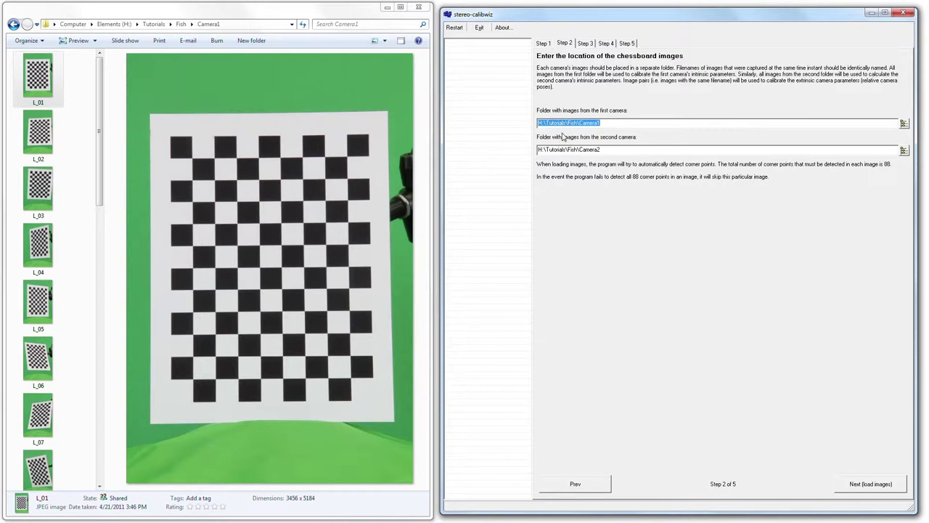
key("ctrl+v")
left_click(872, 485)
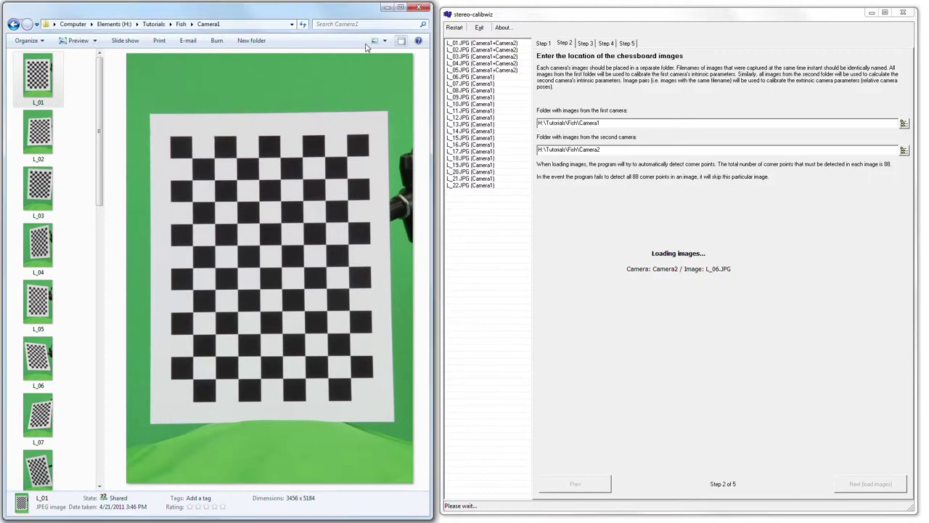
Preview the second camera's L_01 photo from the Camera2 folder and display the L_01.JPG pair in the calibration wizard.
left_click(401, 40)
left_click(13, 26)
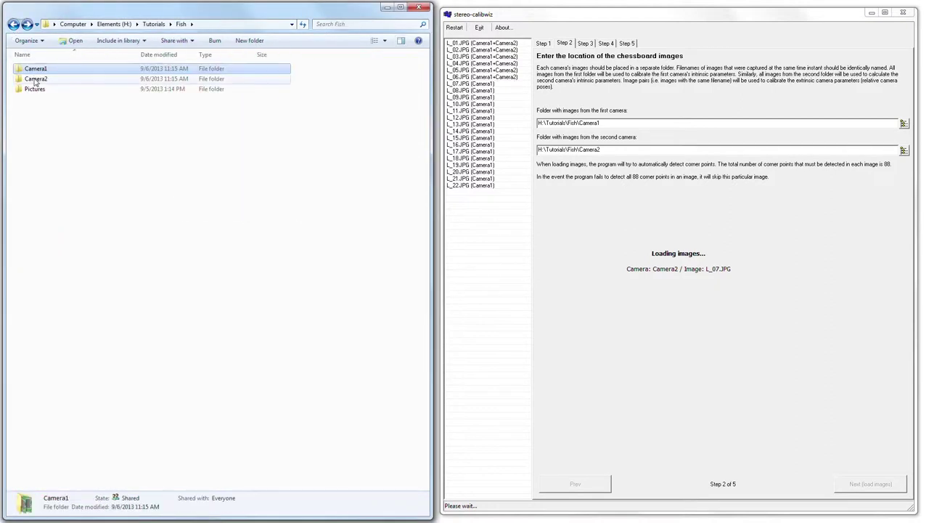
double_click(36, 82)
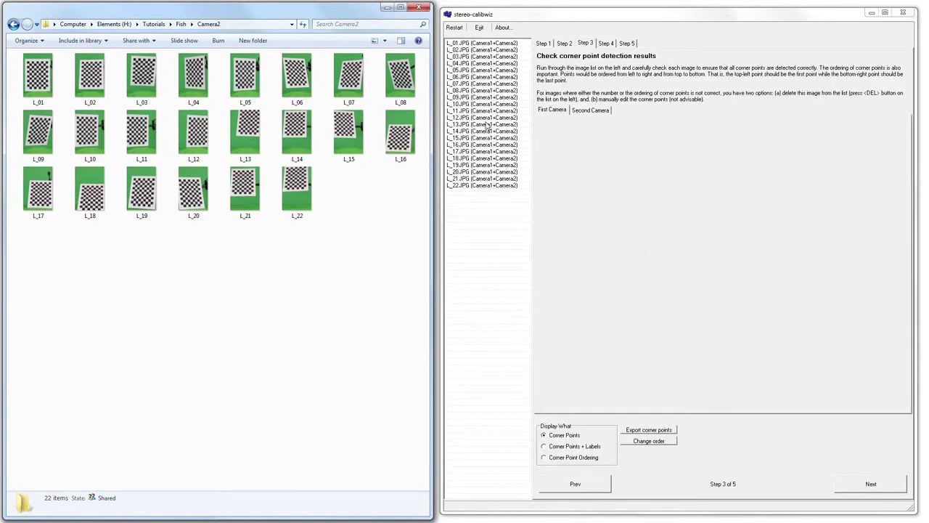
left_click(461, 45)
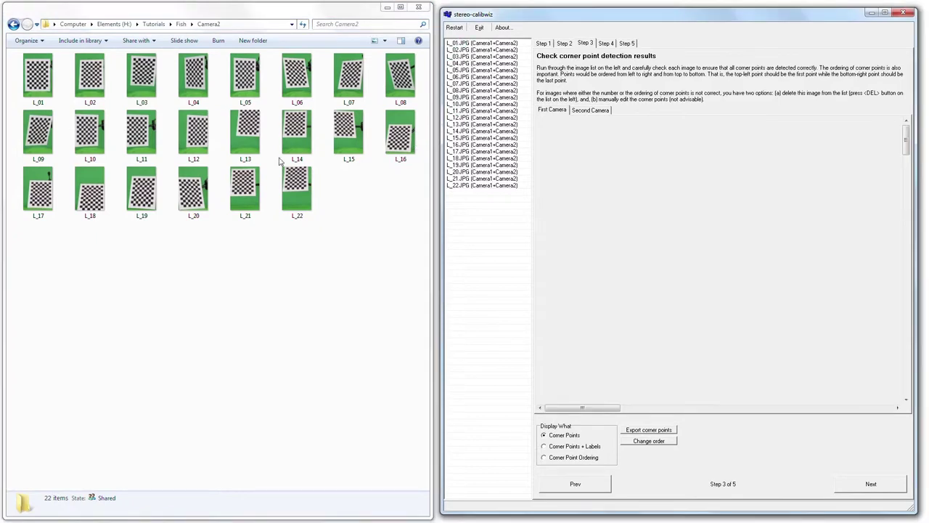
left_click(34, 84)
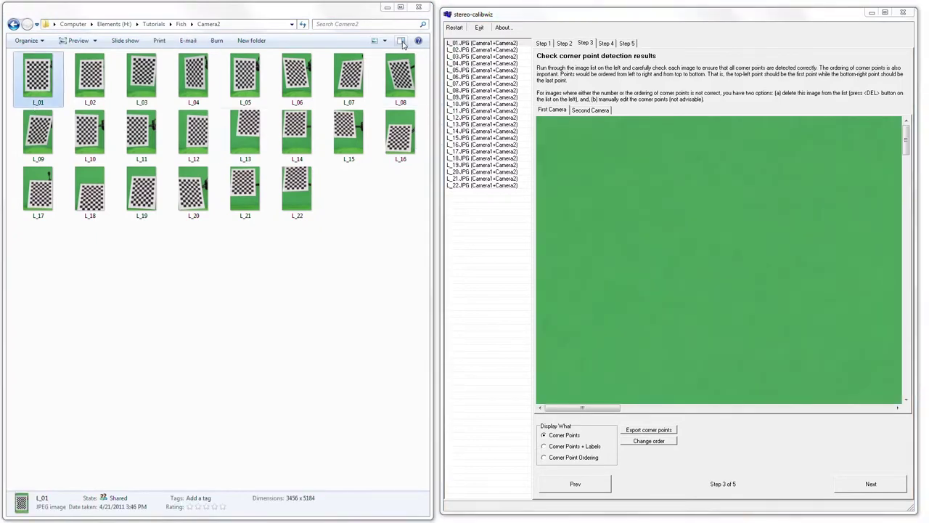
left_click(401, 40)
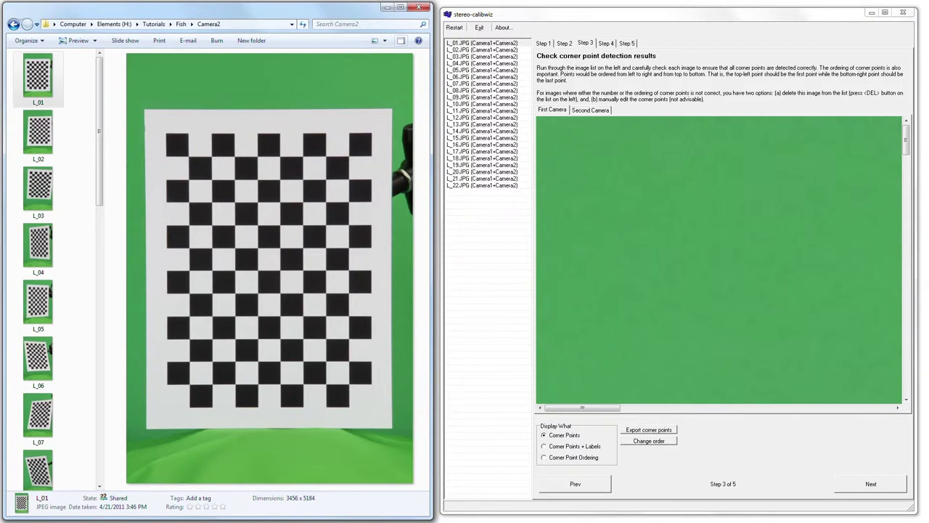
Inspect the first camera's detected corner points in L_01.JPG, including the corner point ordering.
left_click(908, 161)
left_click_drag(908, 162, 909, 204)
left_click_drag(583, 408, 632, 409)
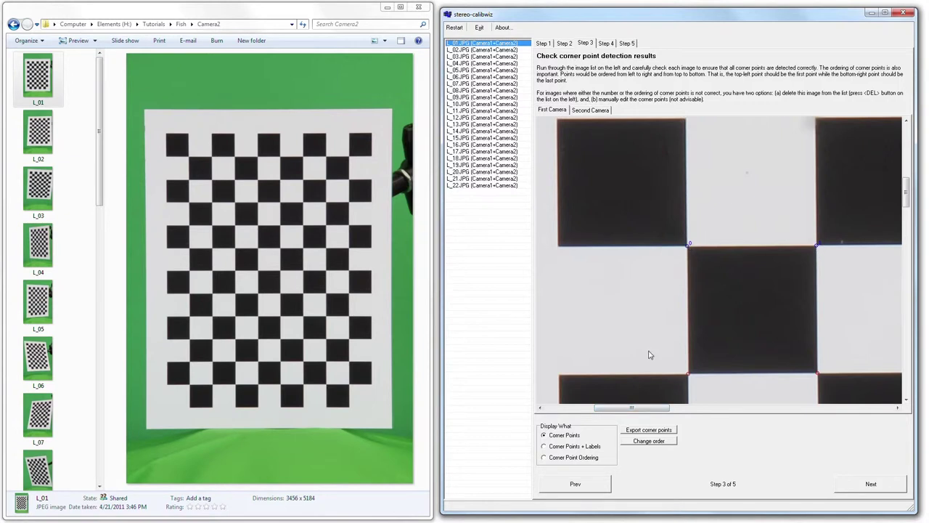
left_click(543, 457)
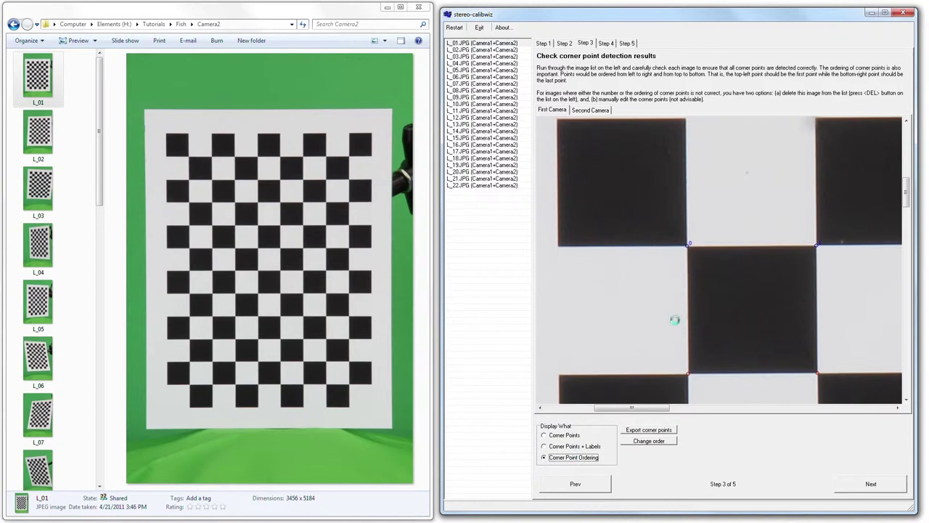
left_click_drag(632, 410, 722, 409)
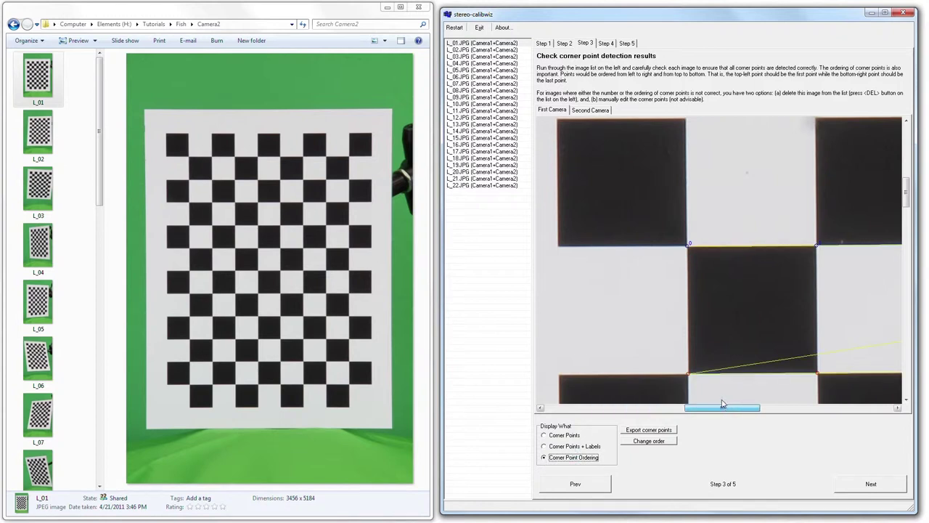
left_click_drag(906, 201, 813, 252)
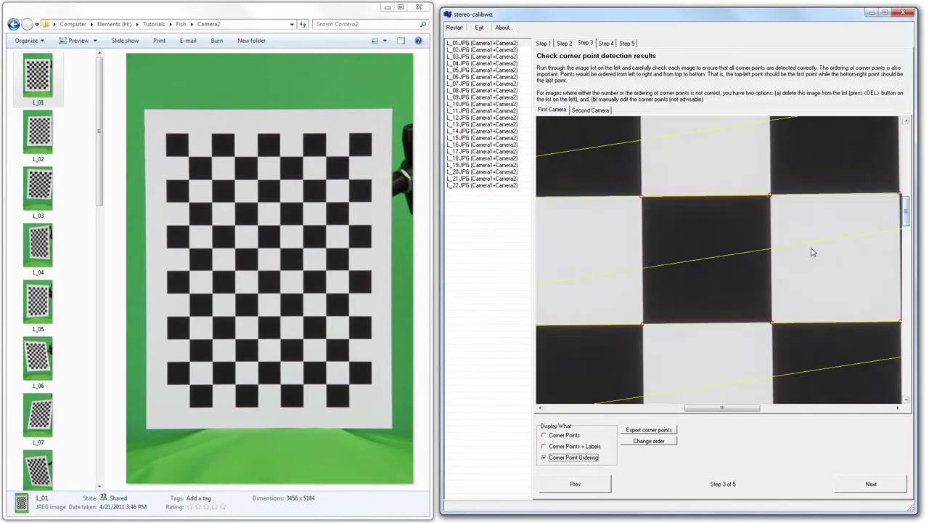
Check the second camera's corner point ordering in L_01.JPG and proceed to the camera distortion model.
left_click(583, 112)
left_click_drag(907, 141, 908, 187)
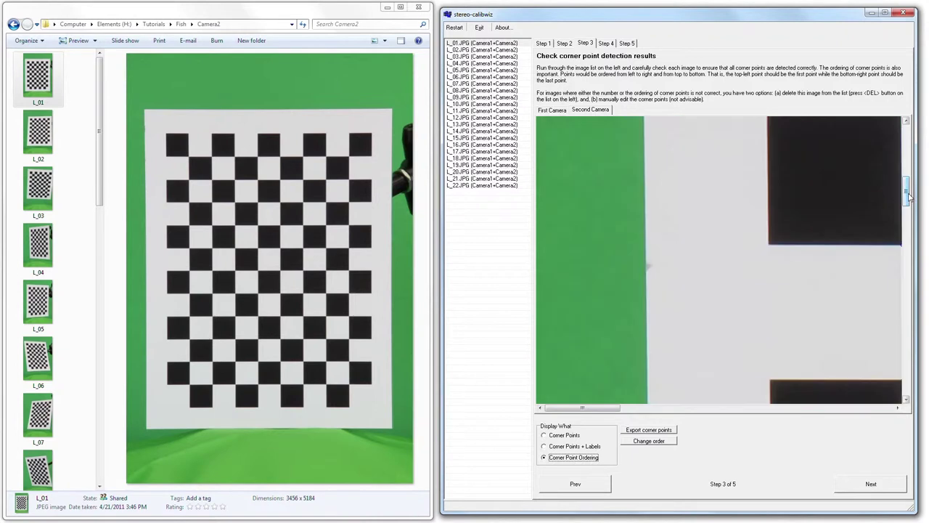
left_click_drag(590, 409, 641, 409)
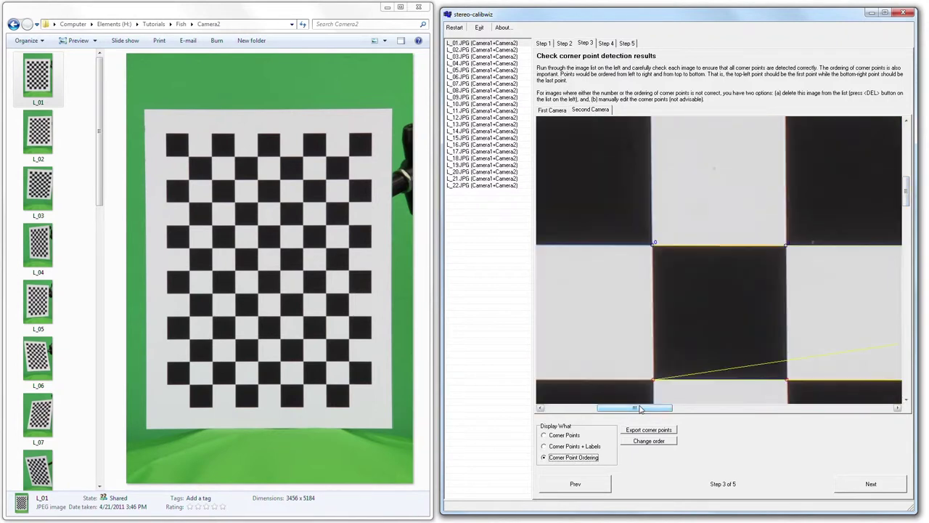
left_click_drag(908, 191, 908, 175)
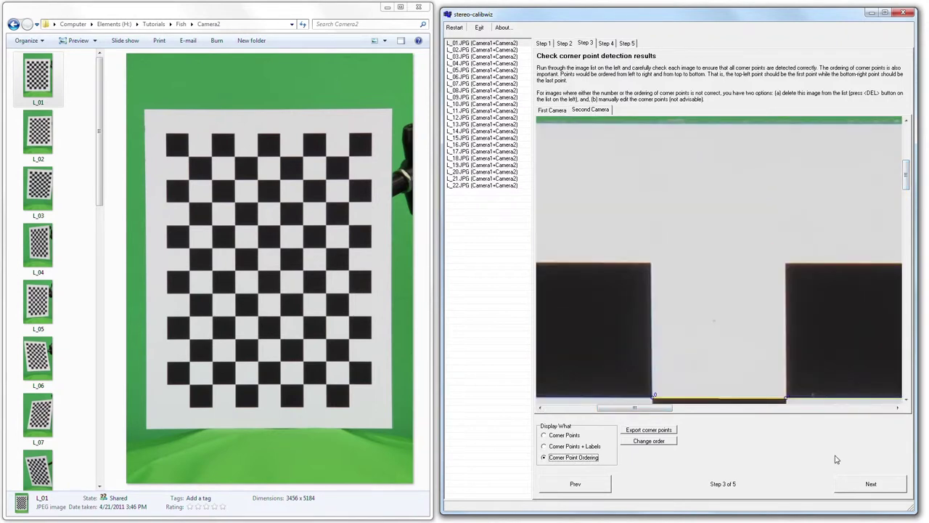
left_click(871, 484)
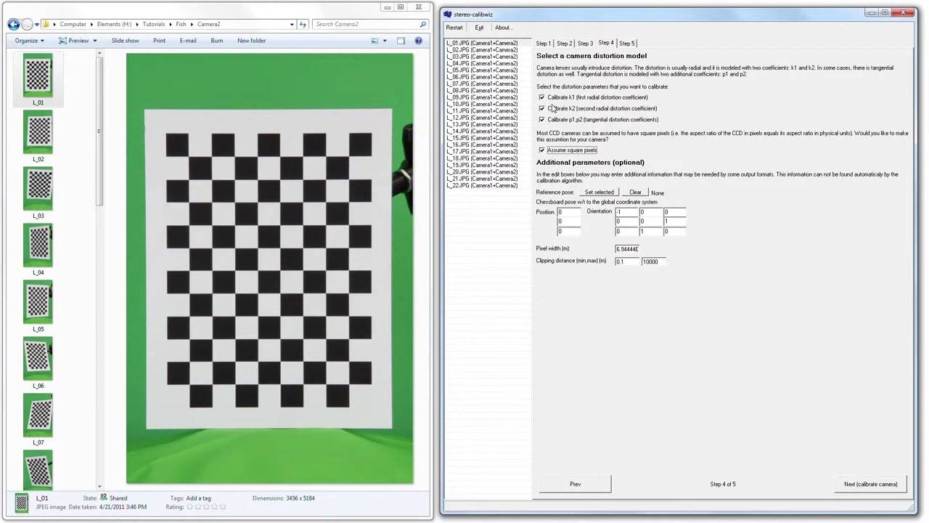
Set the L_01.JPG pair as the reference pose and preview its photo in the Camera2 folder.
left_click(543, 98)
left_click(44, 244)
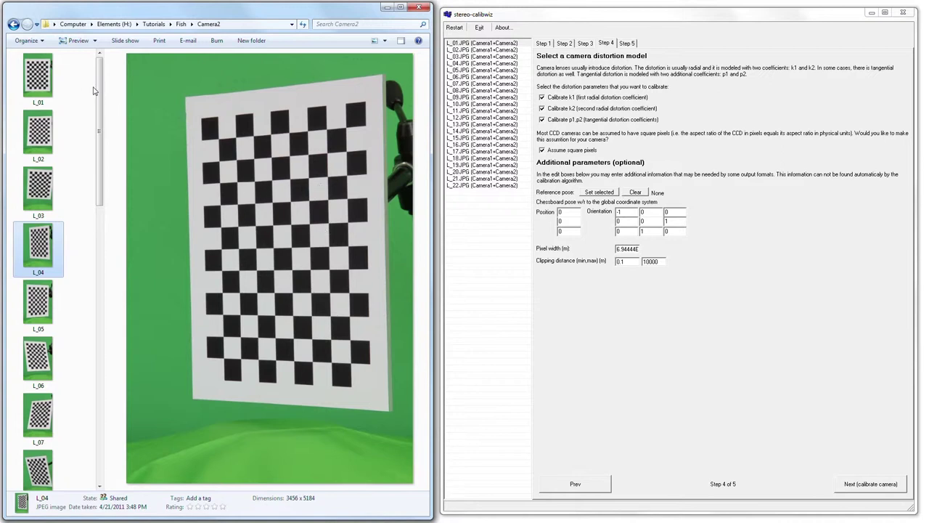
left_click(483, 45)
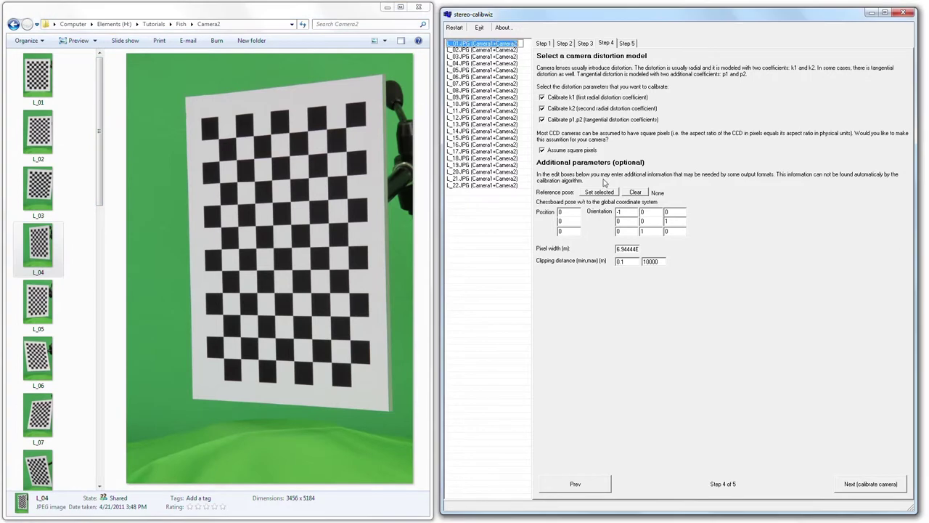
left_click(597, 193)
left_click(51, 80)
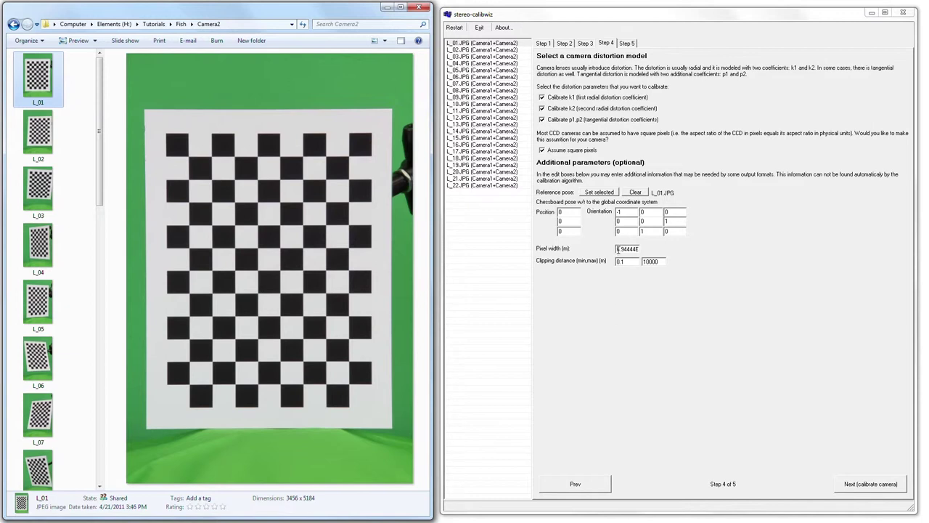
Check the wizard's pixel width entry and divide 24 by 3456 in the calculator to get the pixel width in millimetres.
left_click_drag(618, 249, 652, 247)
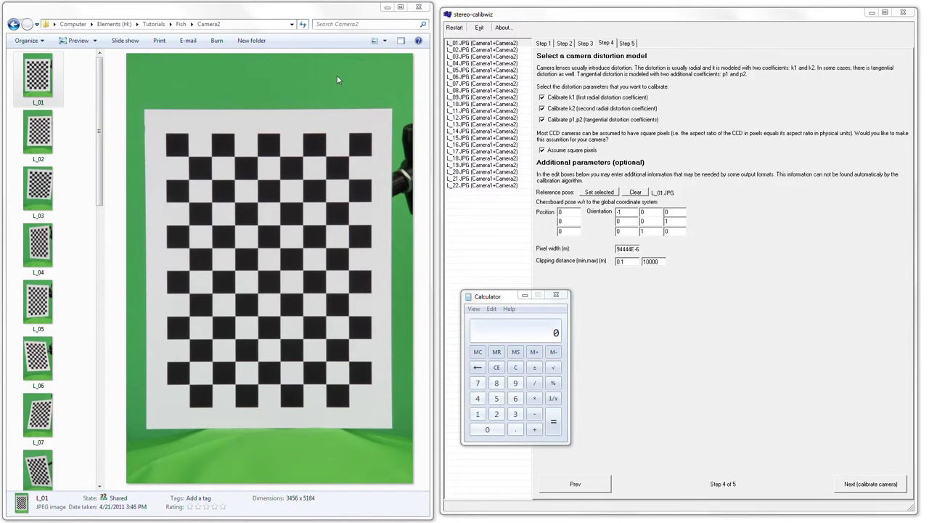
left_click(515, 367)
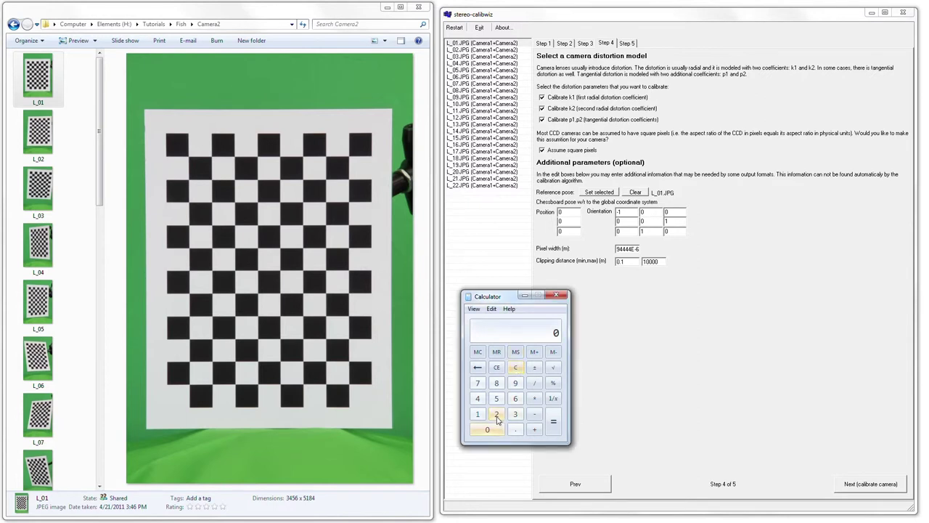
left_click(497, 414)
left_click(478, 398)
left_click(534, 383)
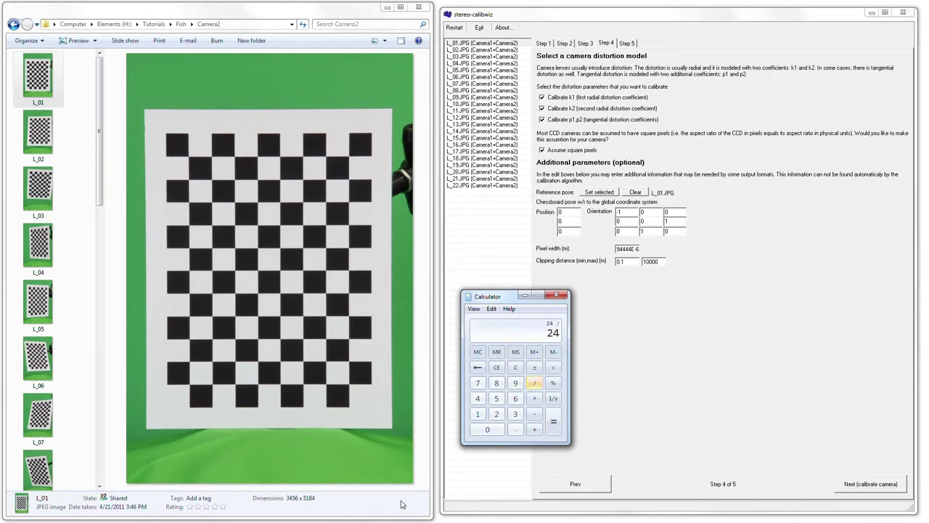
left_click(515, 414)
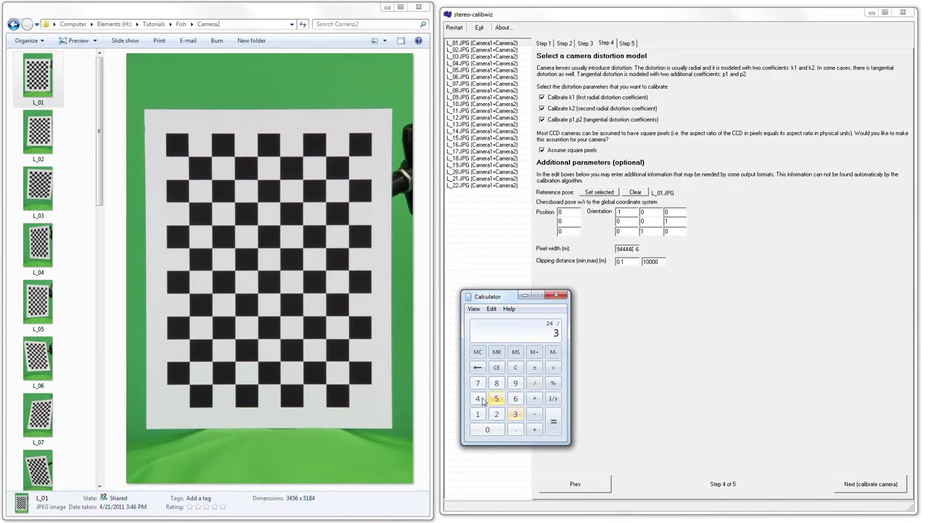
left_click(477, 399)
left_click(497, 398)
left_click(516, 399)
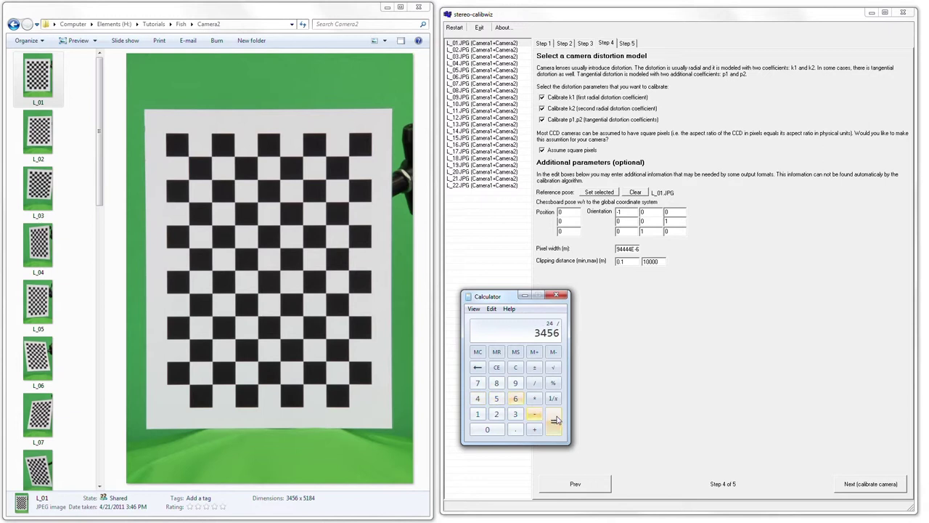
left_click(555, 420)
Divide the calculated pixel width by 1000 to convert it to metres.
left_click(535, 382)
left_click(479, 414)
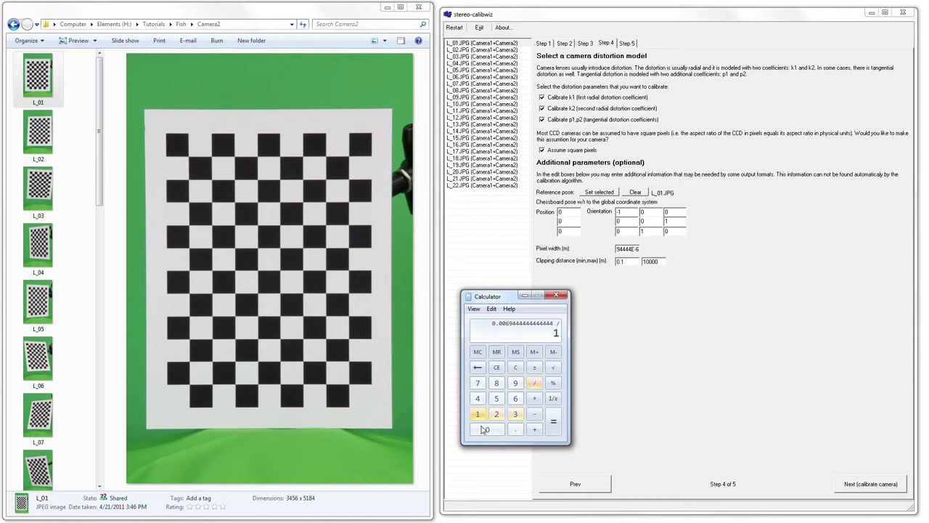
left_click(488, 429)
left_click(487, 429)
left_click(488, 429)
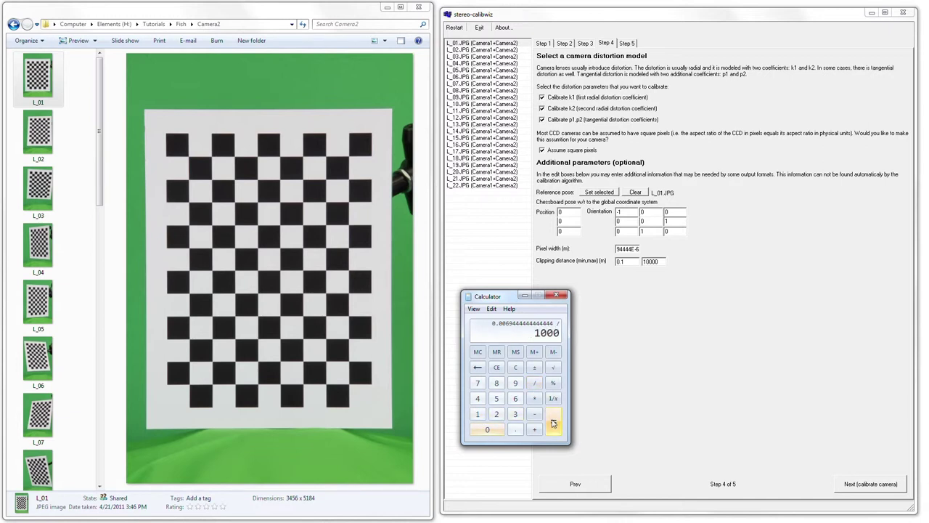
left_click(553, 421)
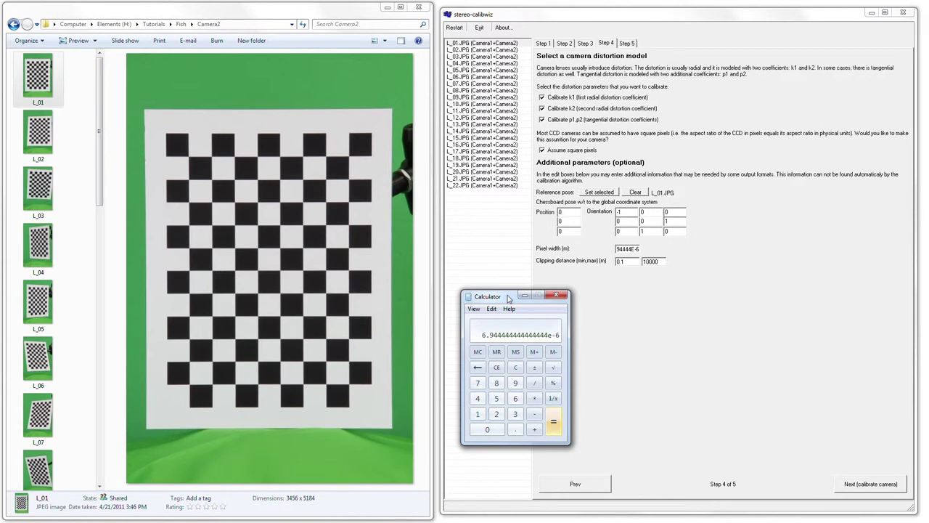
Compare the wizard's pixel width entry with the calculated value and run the camera calibration.
left_click_drag(512, 298, 330, 306)
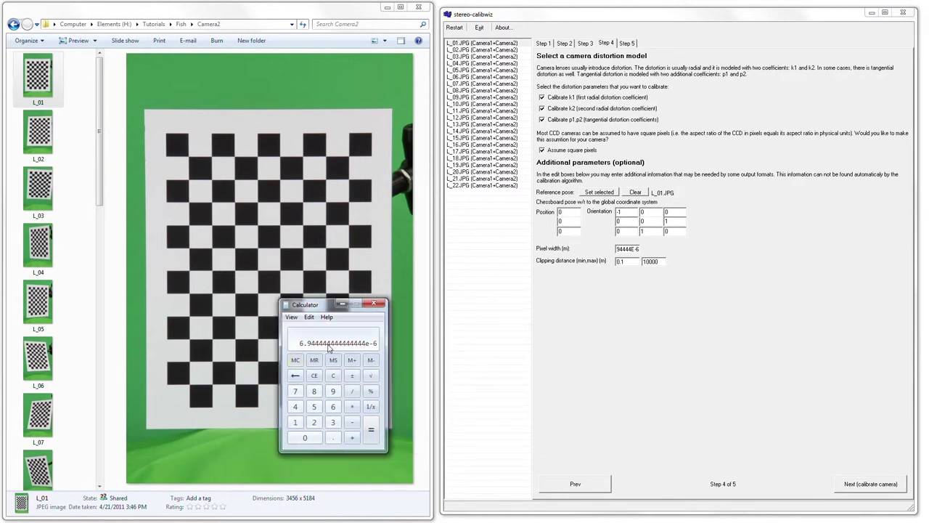
left_click_drag(628, 249, 599, 249)
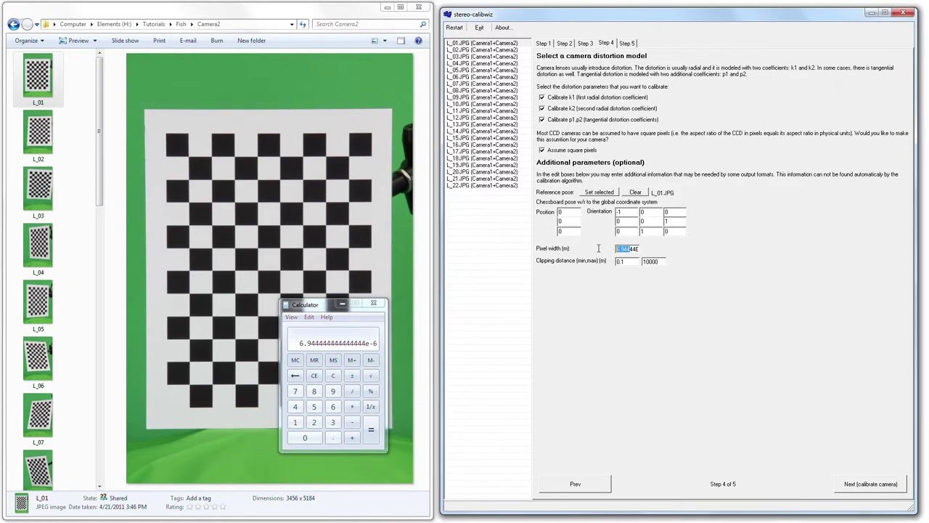
key("Left")
key("Right")
key("Right")
left_click(861, 486)
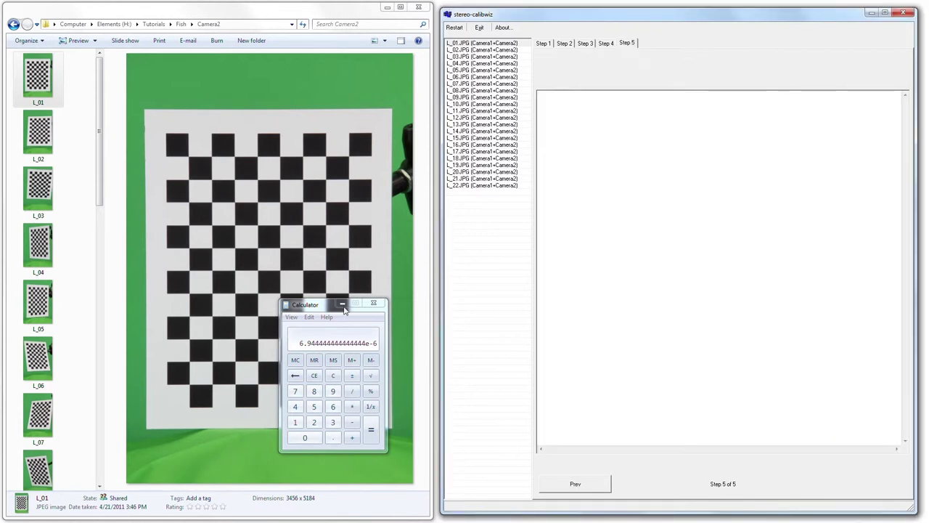
left_click(342, 303)
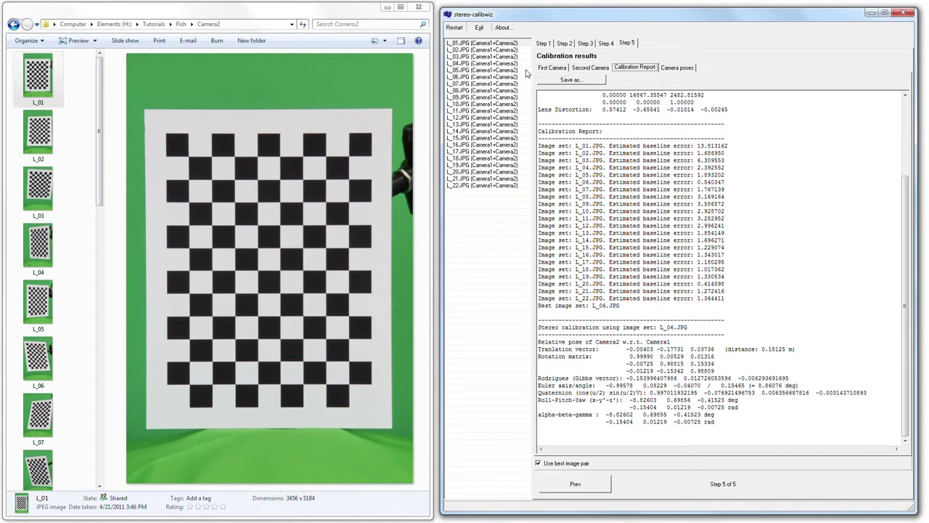
Inspect how the virtual chessboard overlay aligns with the real chessboard in the first camera's calibrated image.
left_click(551, 68)
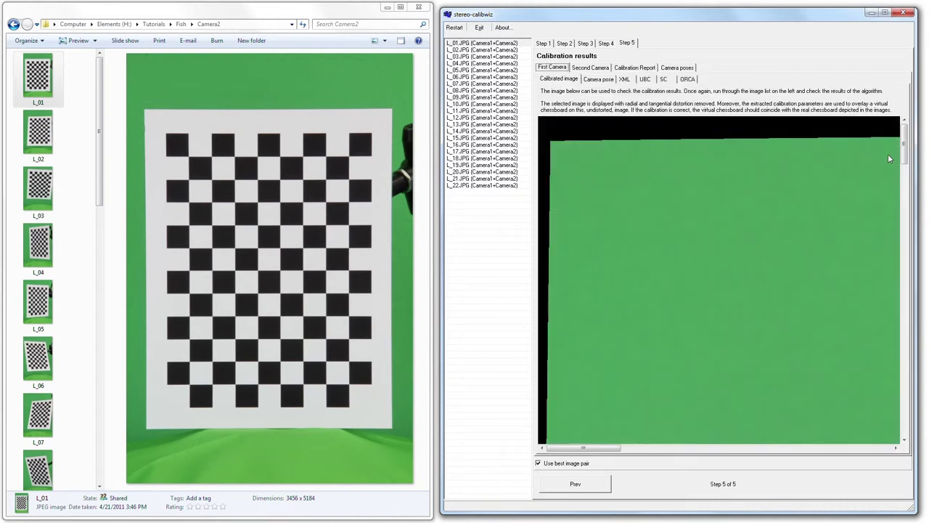
left_click_drag(908, 165, 908, 200)
left_click_drag(583, 449, 645, 451)
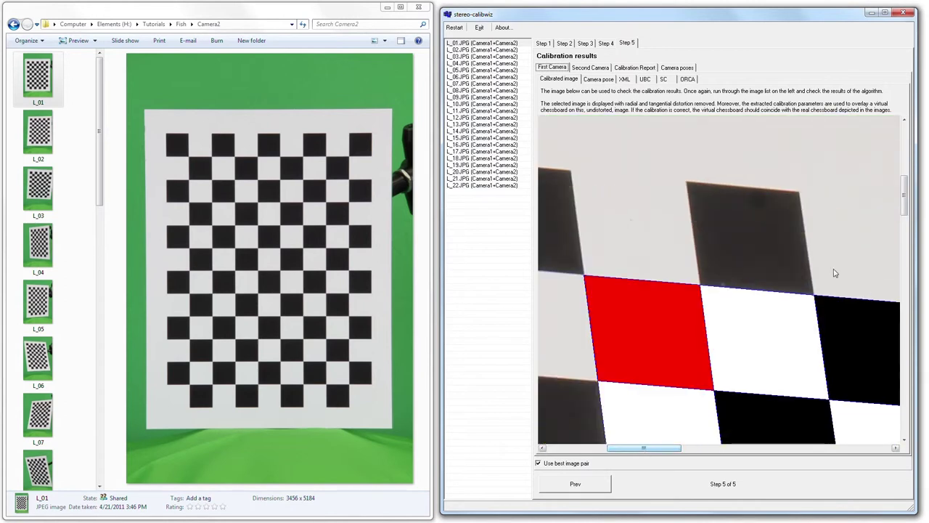
mouse_move(908, 200)
left_mouse_down()
mouse_move(906, 275)
mouse_move(906, 206)
left_mouse_up()
left_click_drag(649, 448, 676, 448)
Inspect the virtual chessboard overlay in the second camera's calibrated image around the red corner square.
left_click(589, 68)
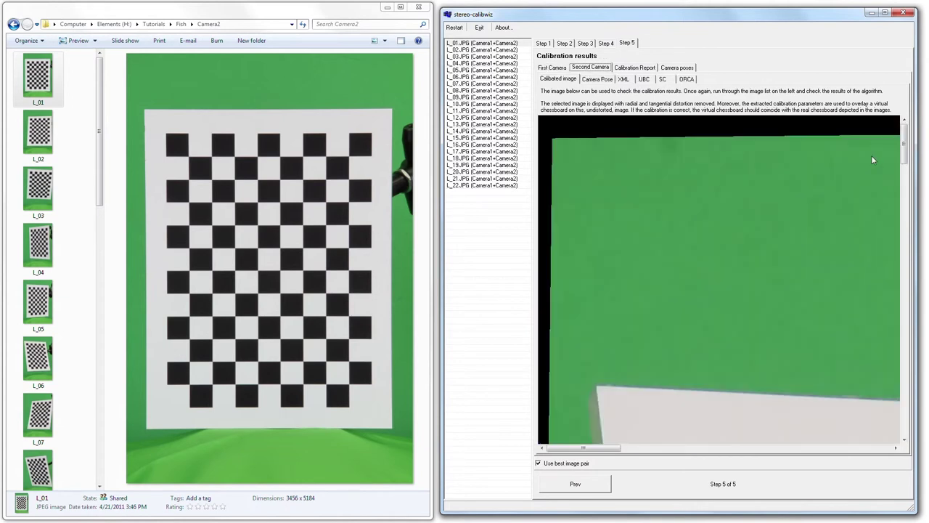
left_click_drag(900, 151, 900, 220)
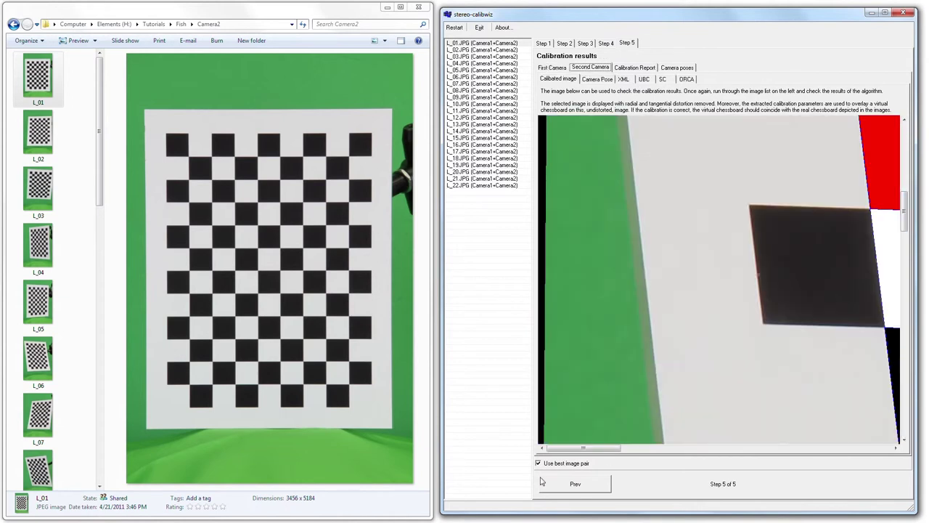
left_click_drag(565, 452, 625, 450)
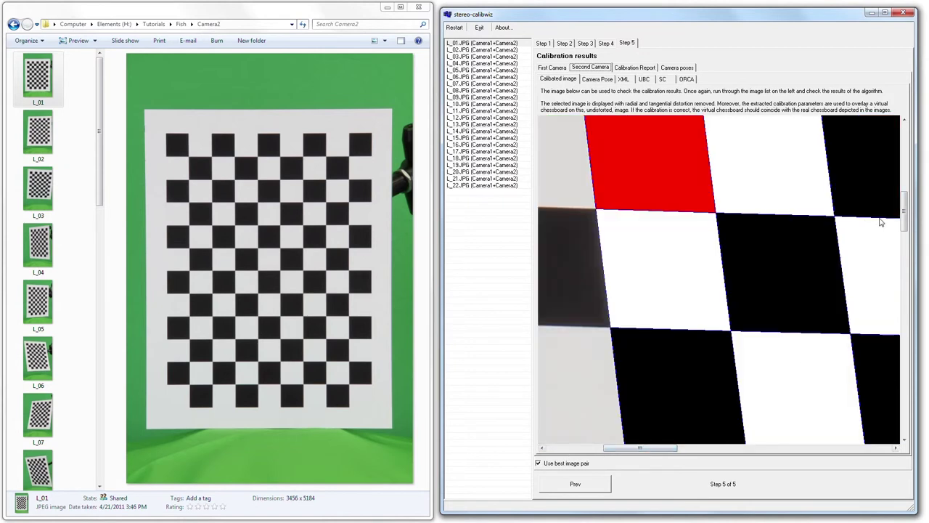
left_click_drag(905, 210, 903, 198)
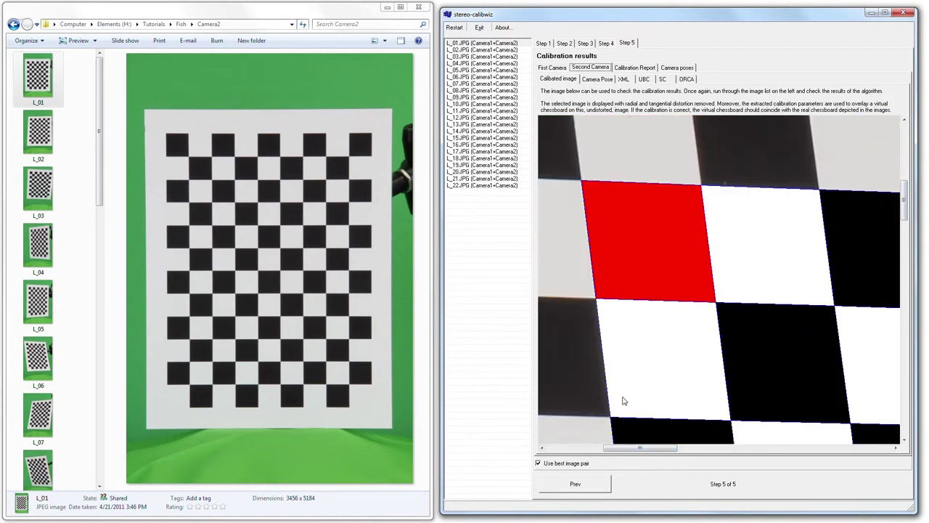
left_click_drag(626, 449, 557, 454)
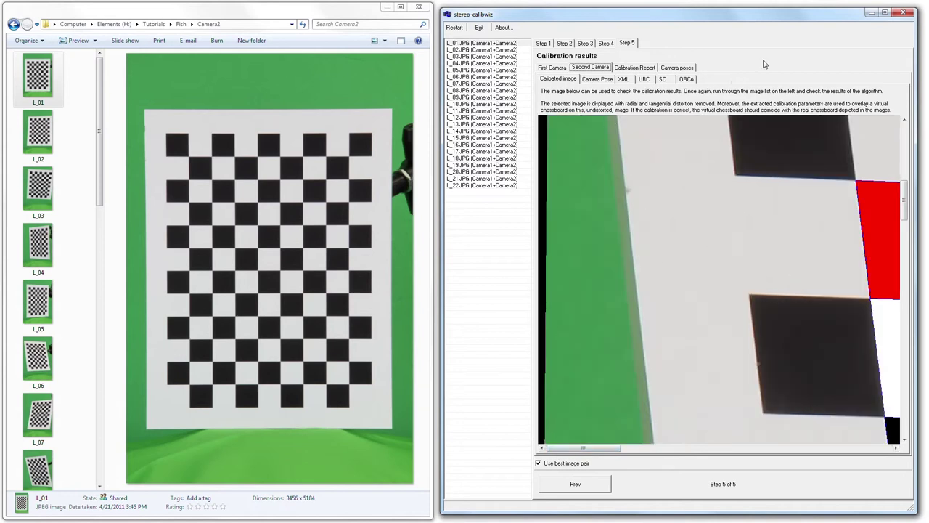
Hide the photo preview in the file browser and open the Fish project's Camera1 folder.
left_click(546, 68)
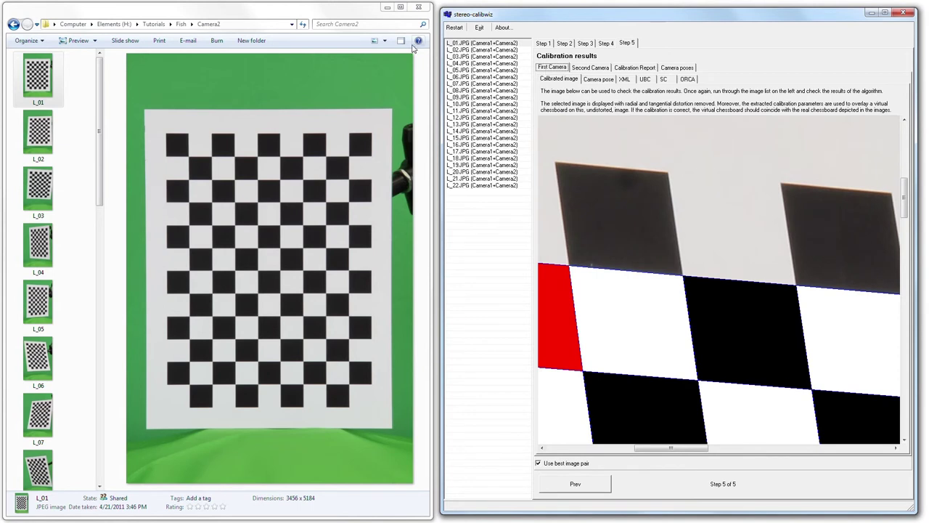
left_click(401, 40)
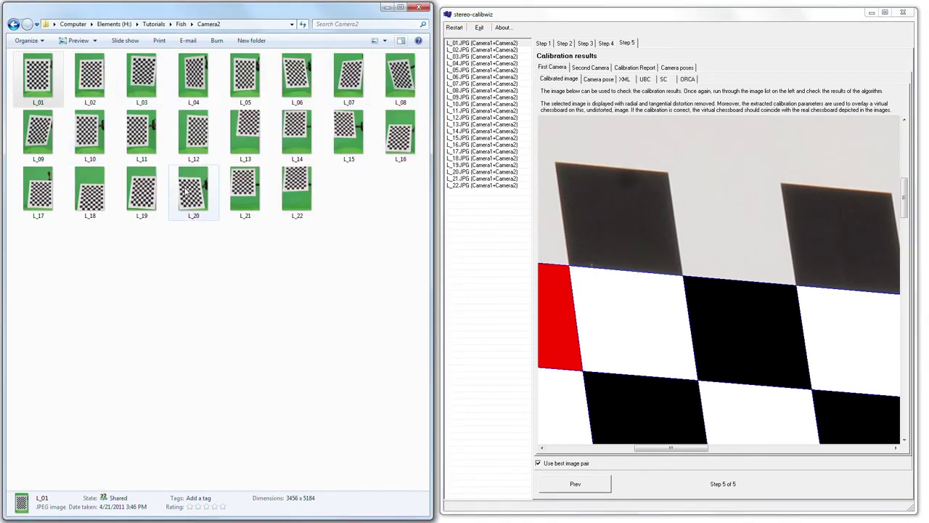
left_click(13, 24)
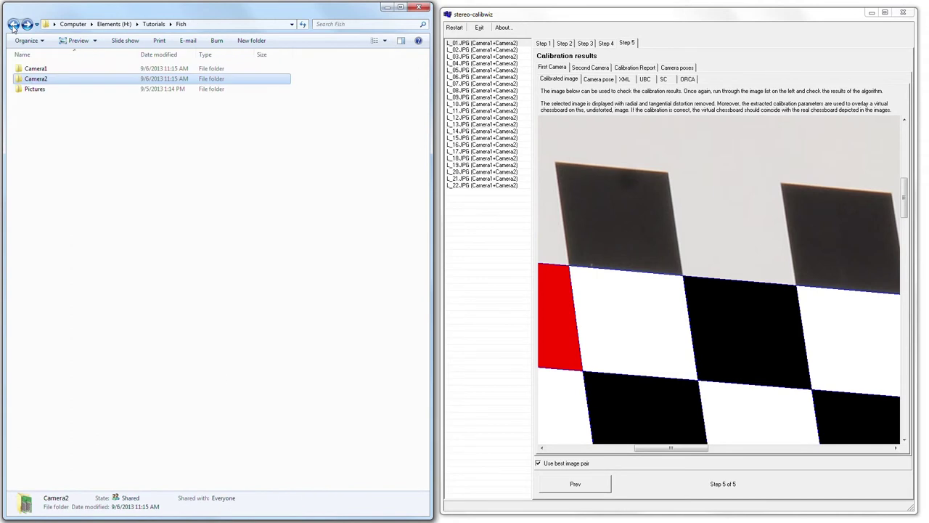
double_click(34, 73)
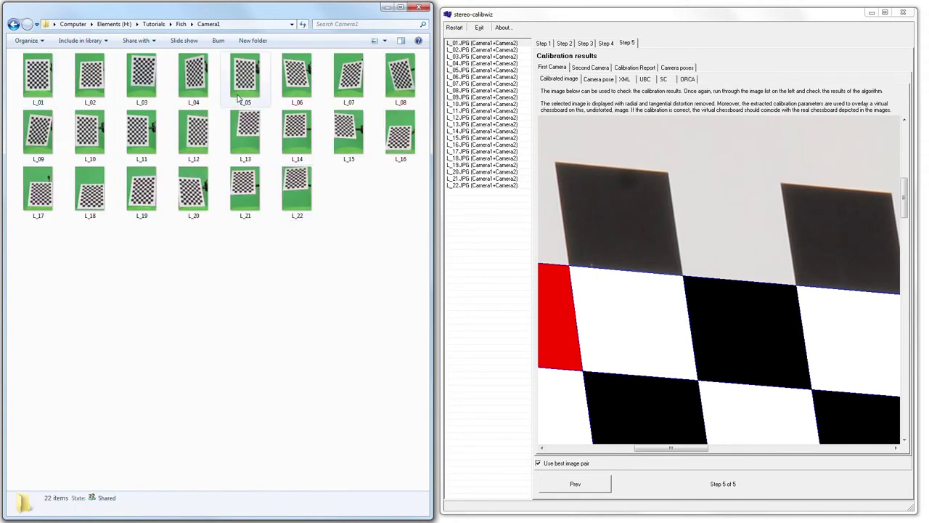
Export the first camera's SC-format parameters as Camera1 in the Camera1 folder and review the saved file in Notepad.
left_click(549, 70)
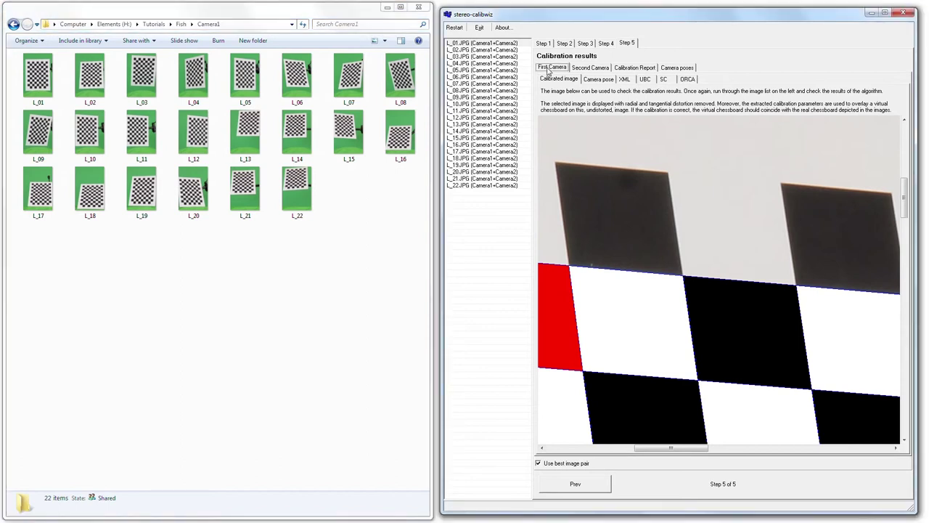
left_click(666, 80)
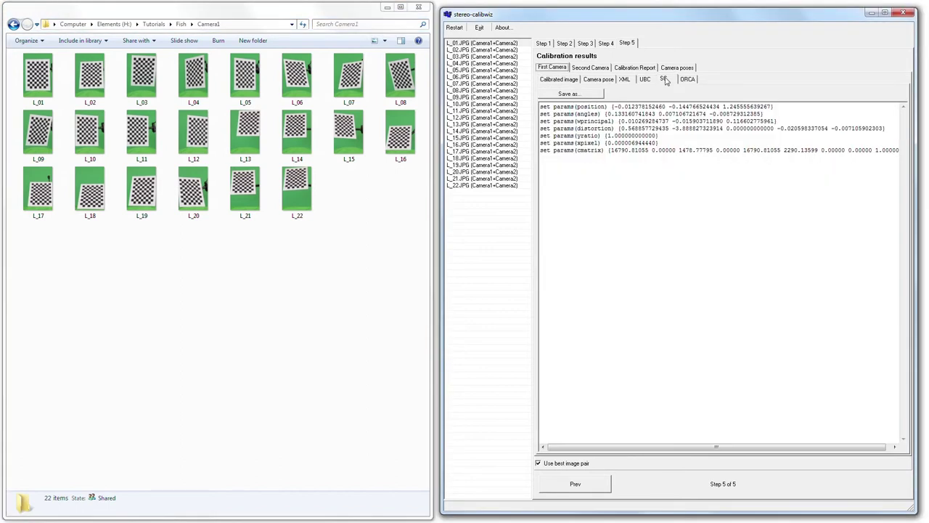
left_click(567, 95)
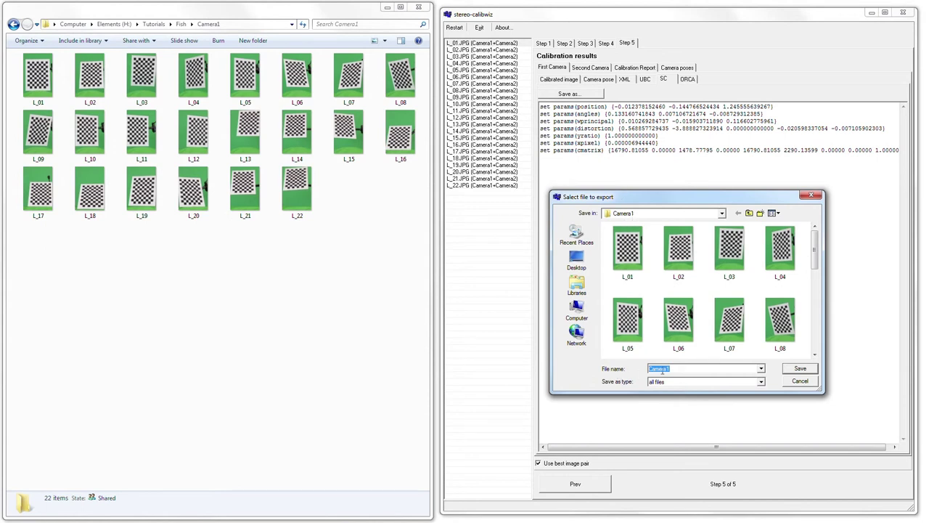
left_click(801, 370)
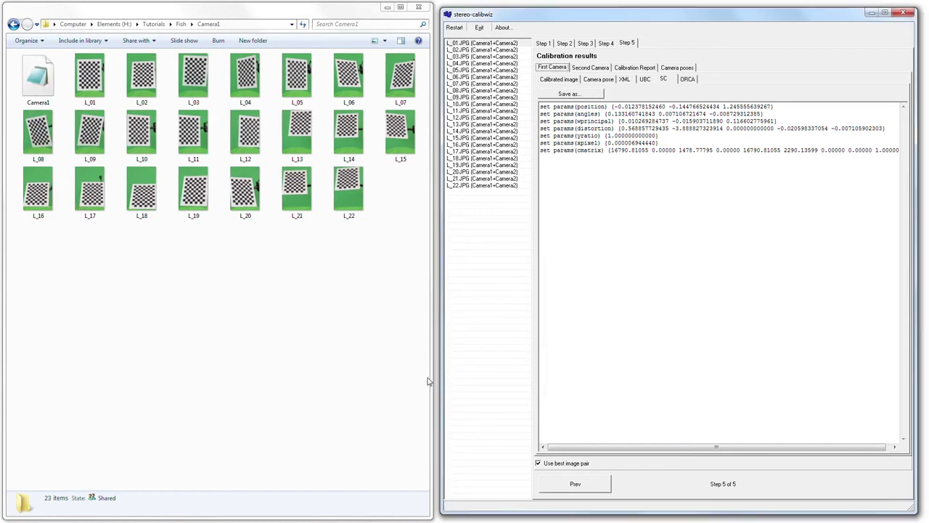
double_click(40, 85)
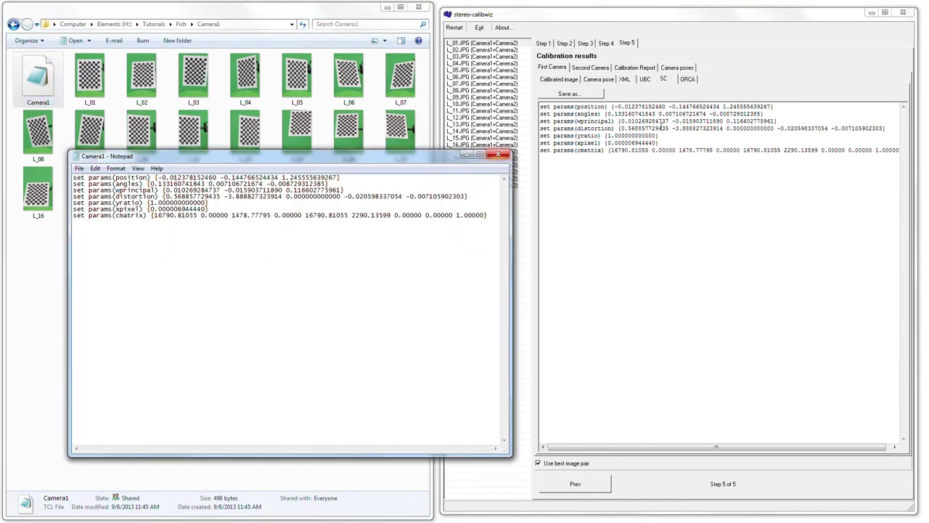
left_click(497, 157)
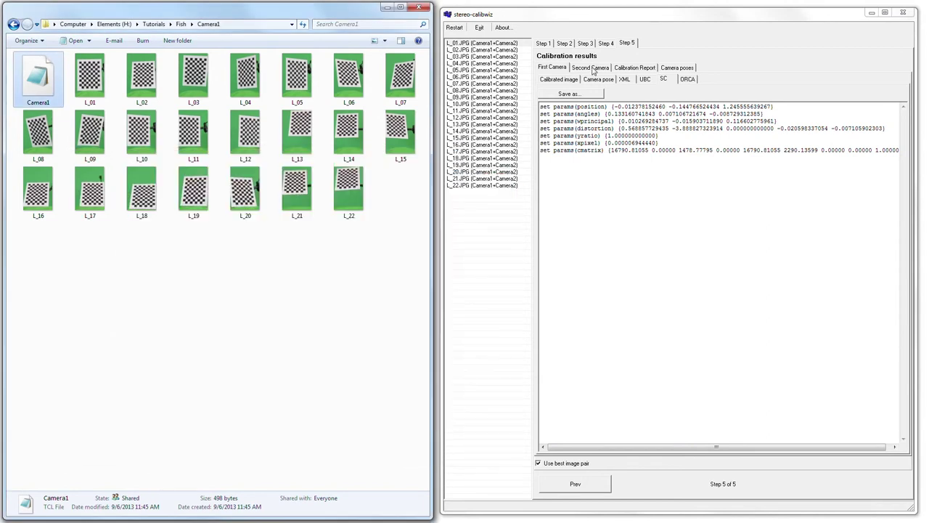
Export the second camera's SC-format calibration parameters as Camera2 in the Camera2 folder.
left_click(589, 67)
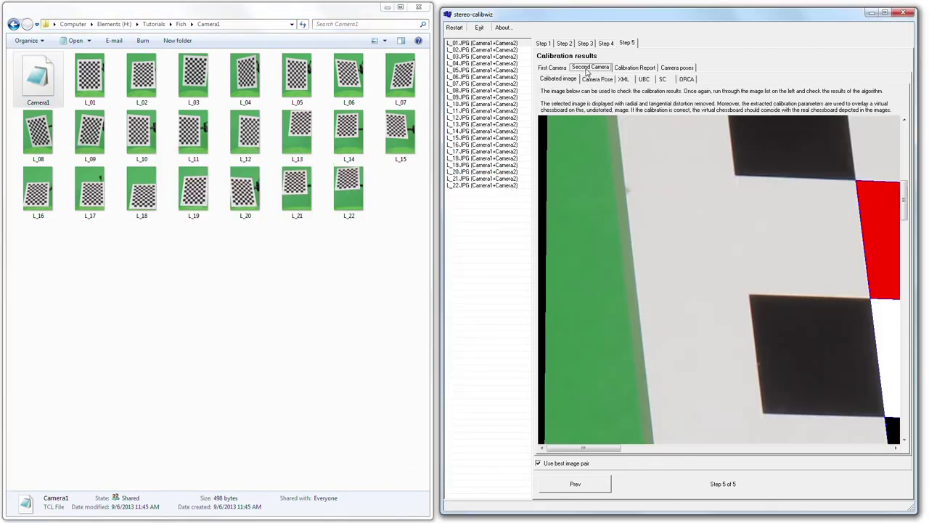
left_click(663, 79)
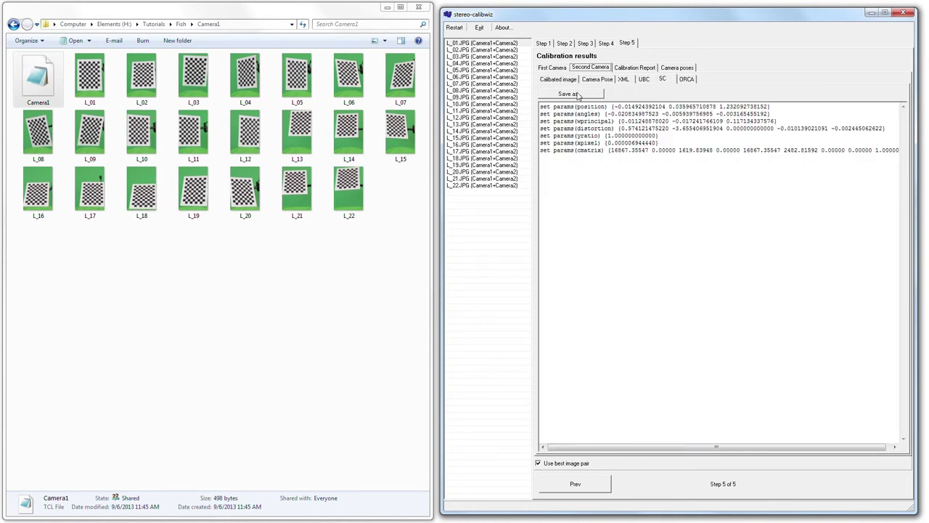
left_click(580, 94)
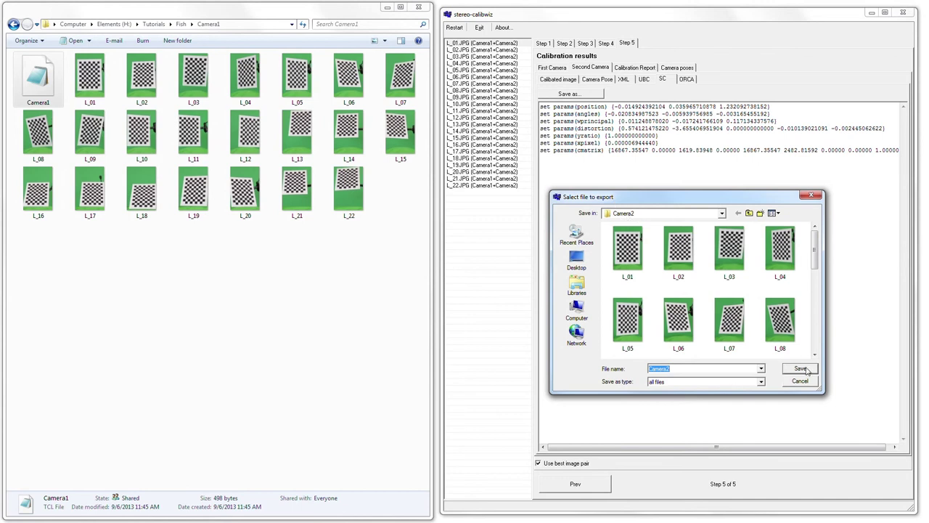
left_click(801, 369)
Review the exported Camera2 parameter file from the Camera2 folder in Notepad, then close it.
left_click(13, 24)
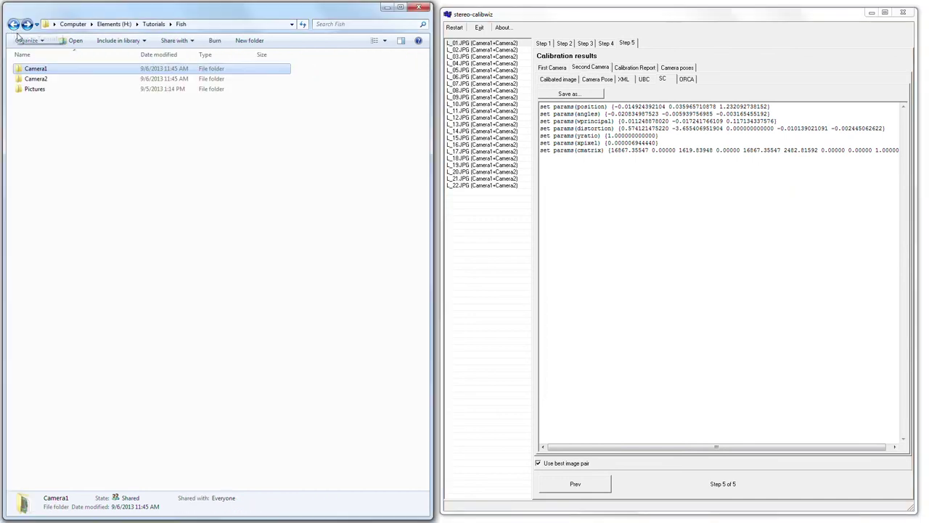
double_click(26, 81)
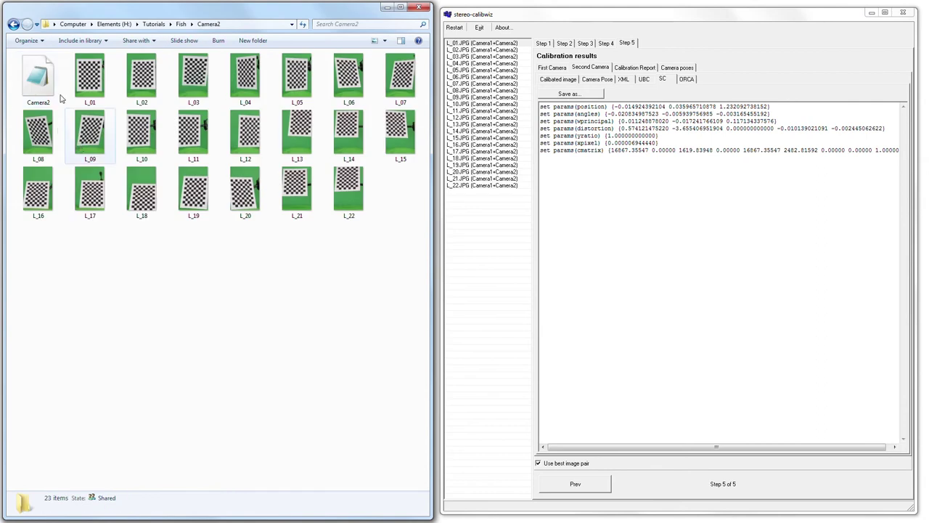
double_click(40, 81)
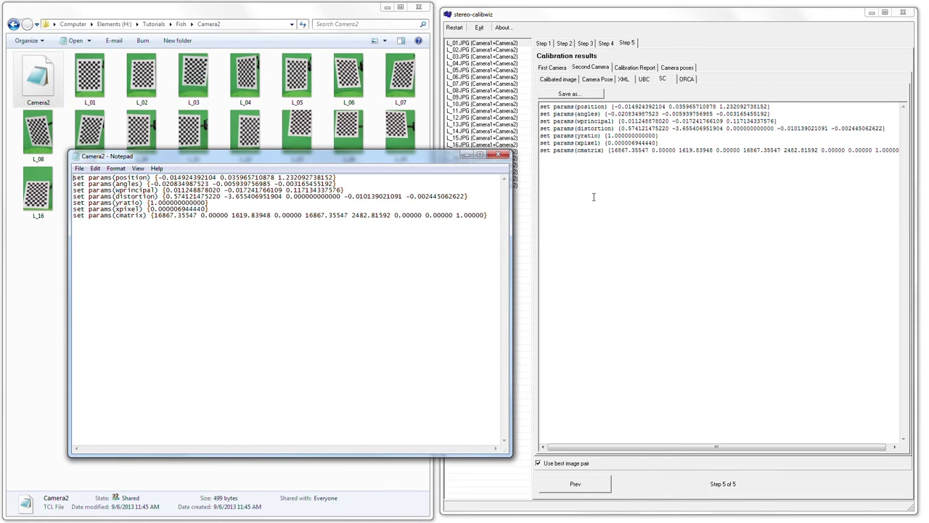
left_click(498, 156)
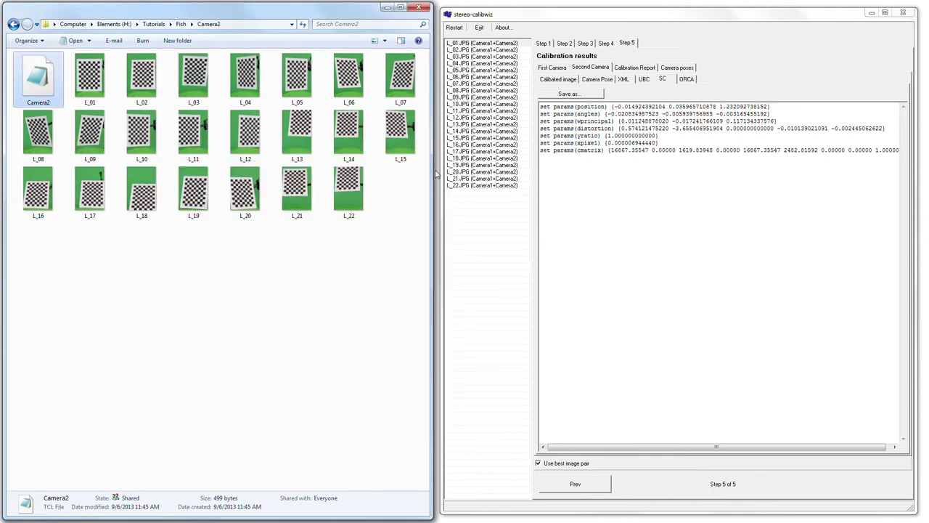